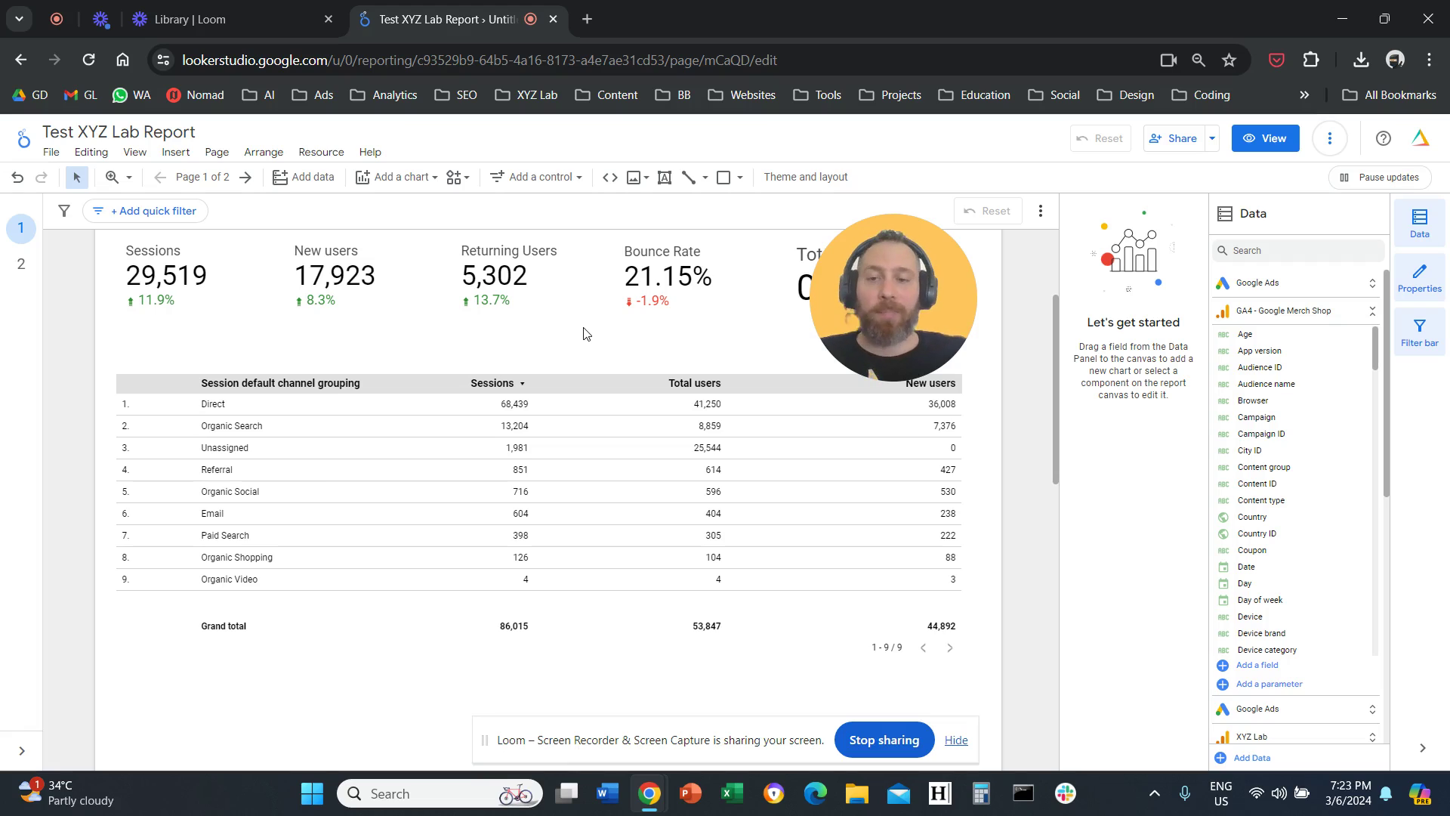
Select the Session default channel grouping table on the canvas to show its chart settings.
left_click(325, 414)
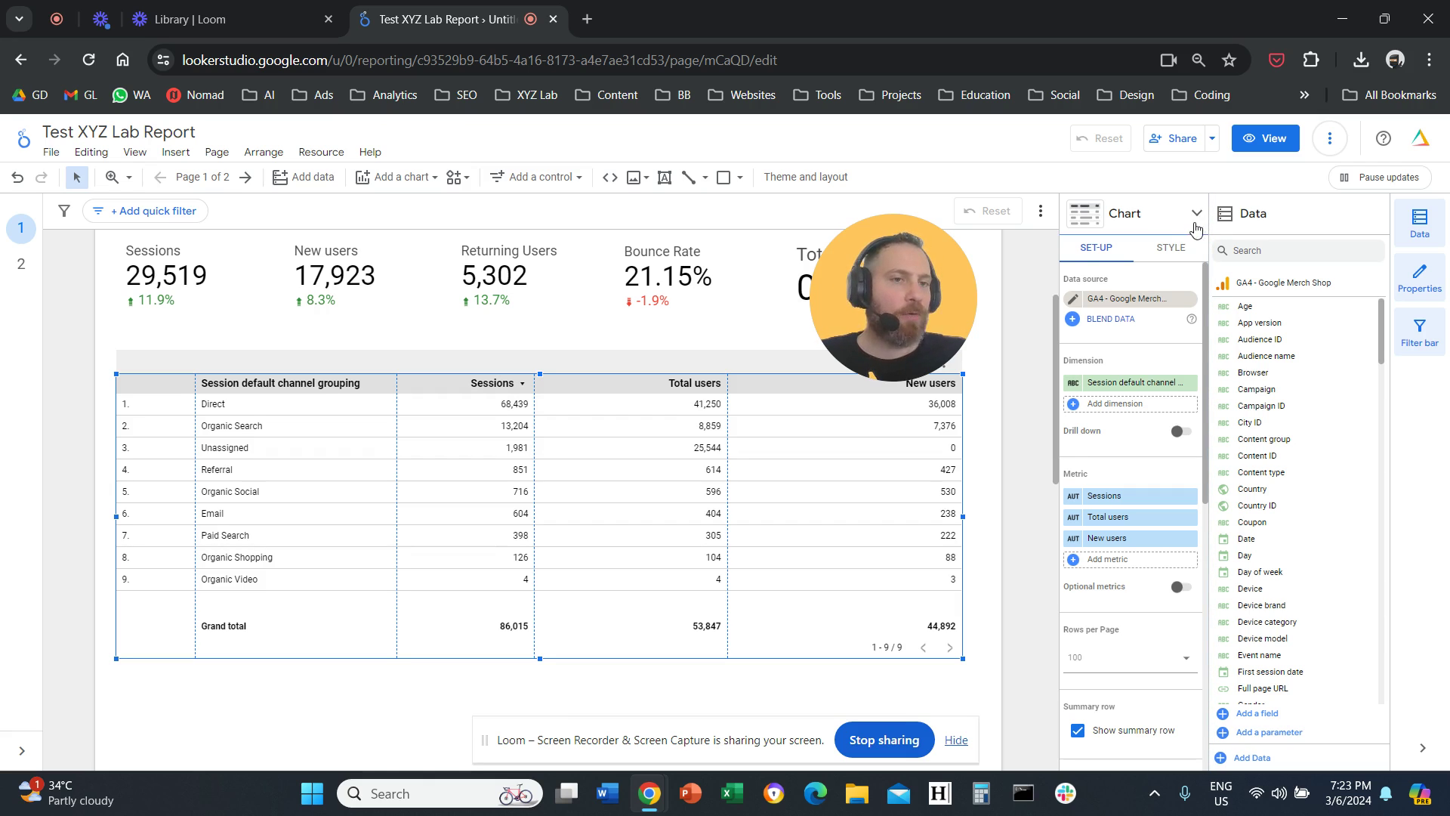
Change the channel-grouping table's chart type to 'Table with heatmap'.
left_click(1196, 216)
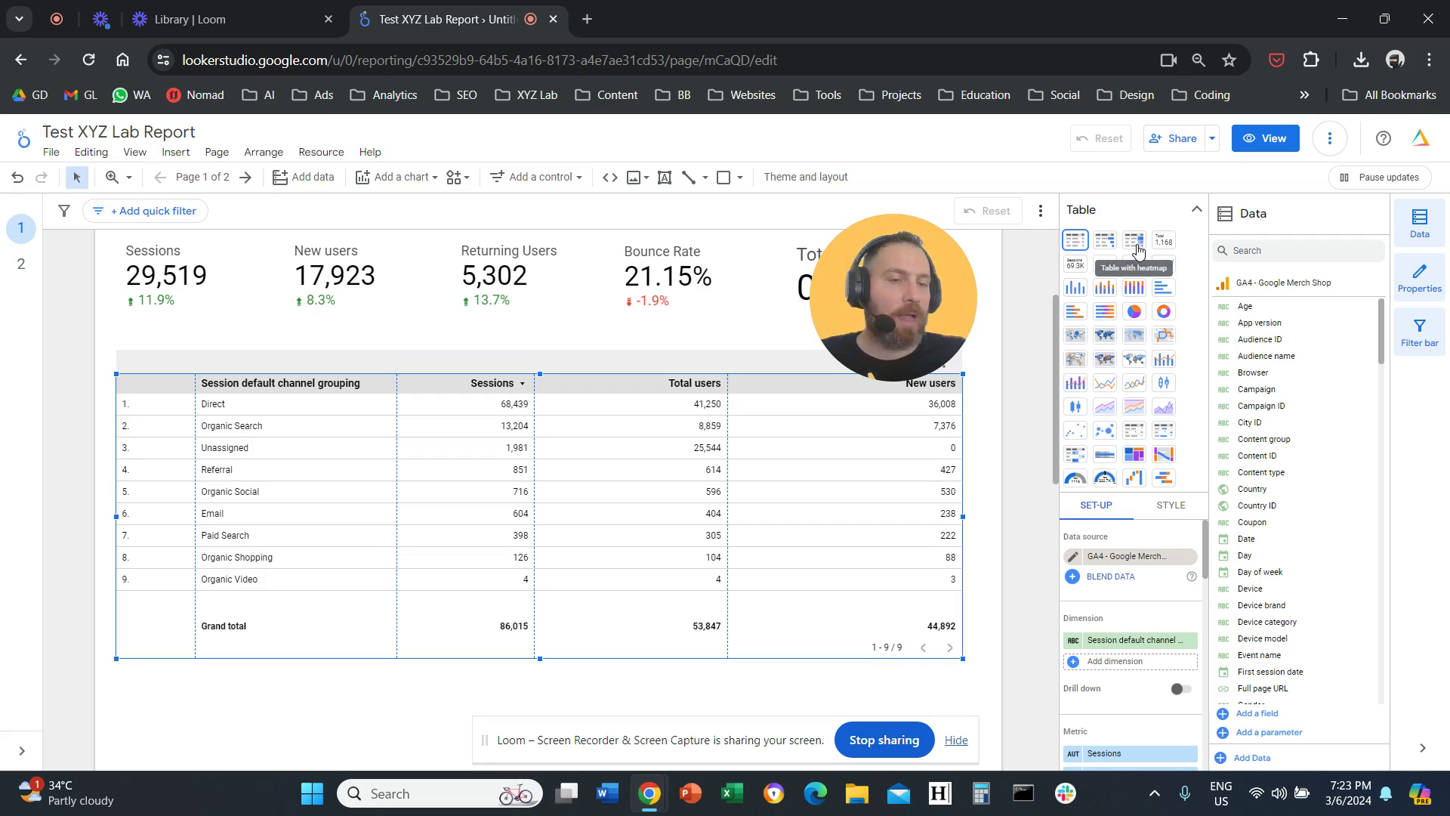
left_click(1134, 241)
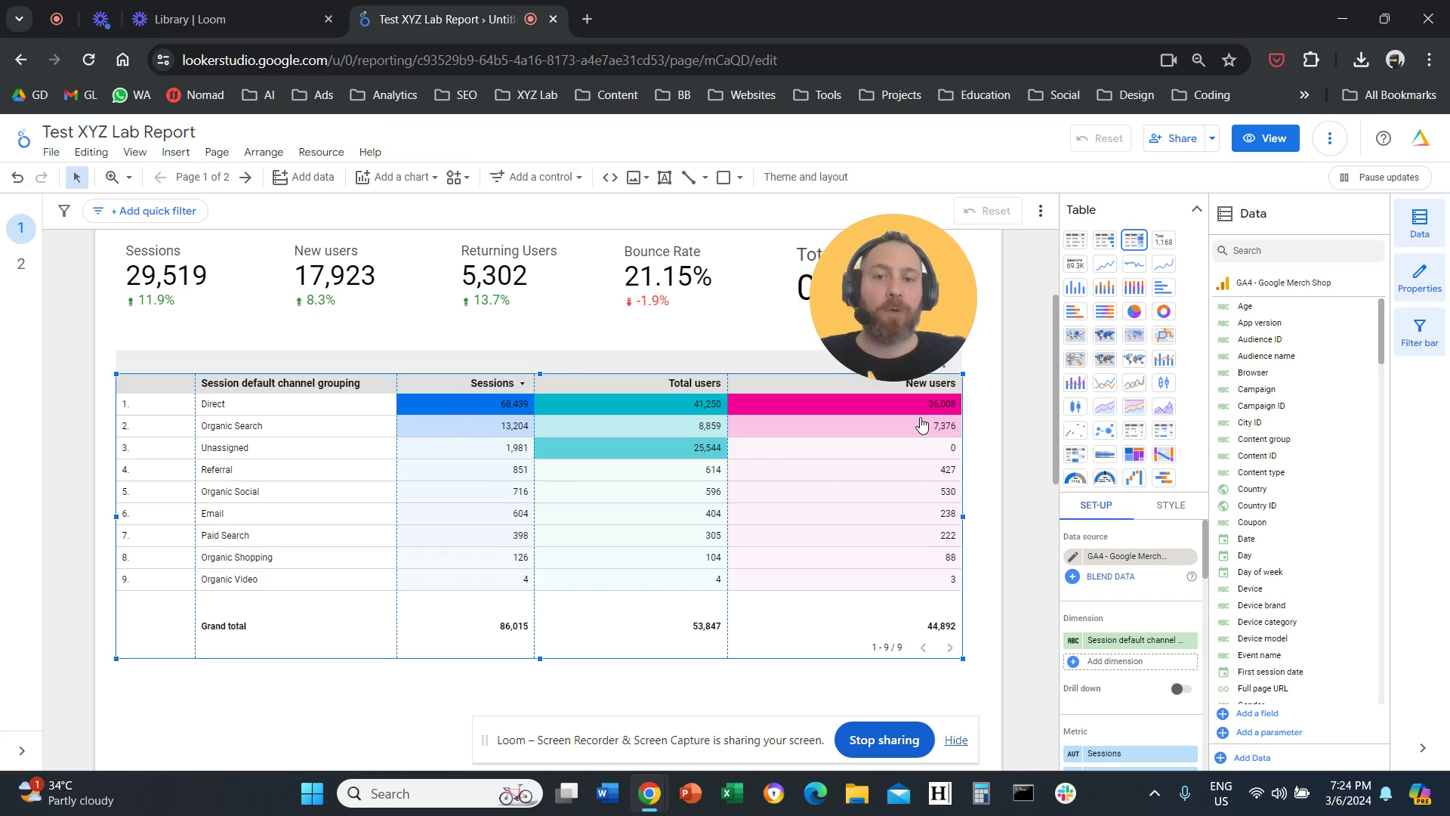
left_click(1197, 212)
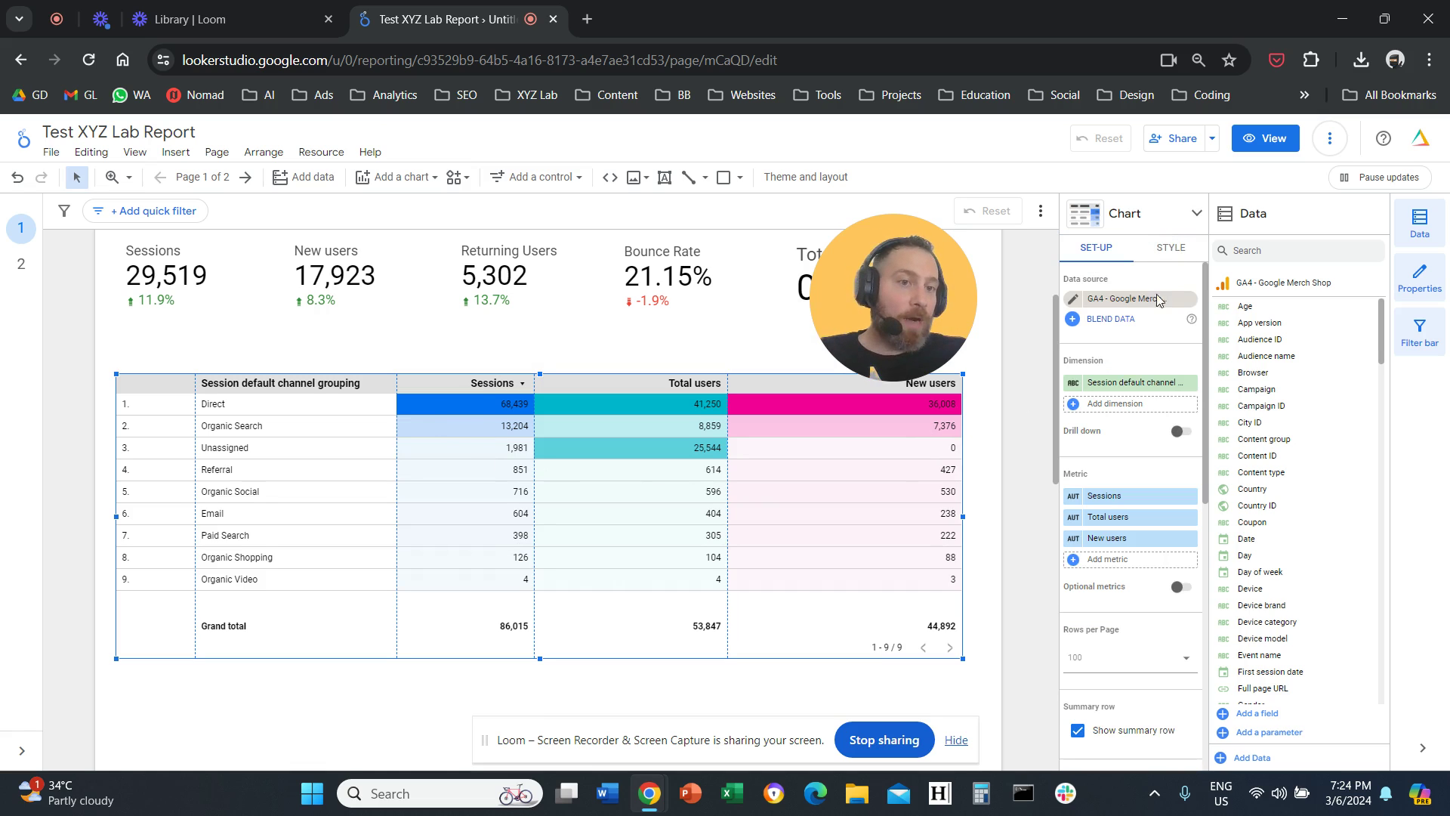
Set heatmap column colours: Sessions orange, Total users purple, New users green.
left_click(1172, 258)
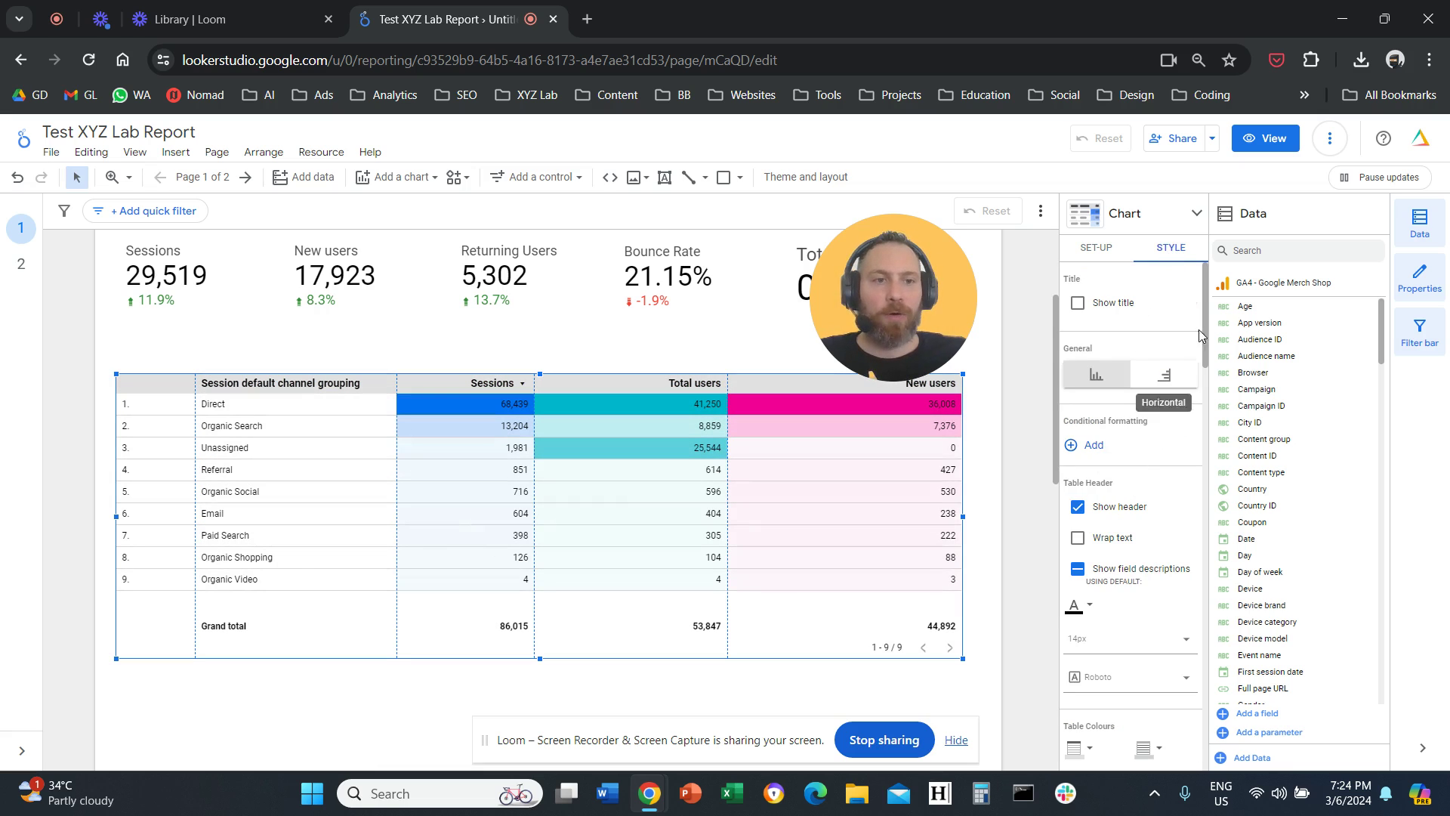
left_click_drag(1207, 314, 1209, 577)
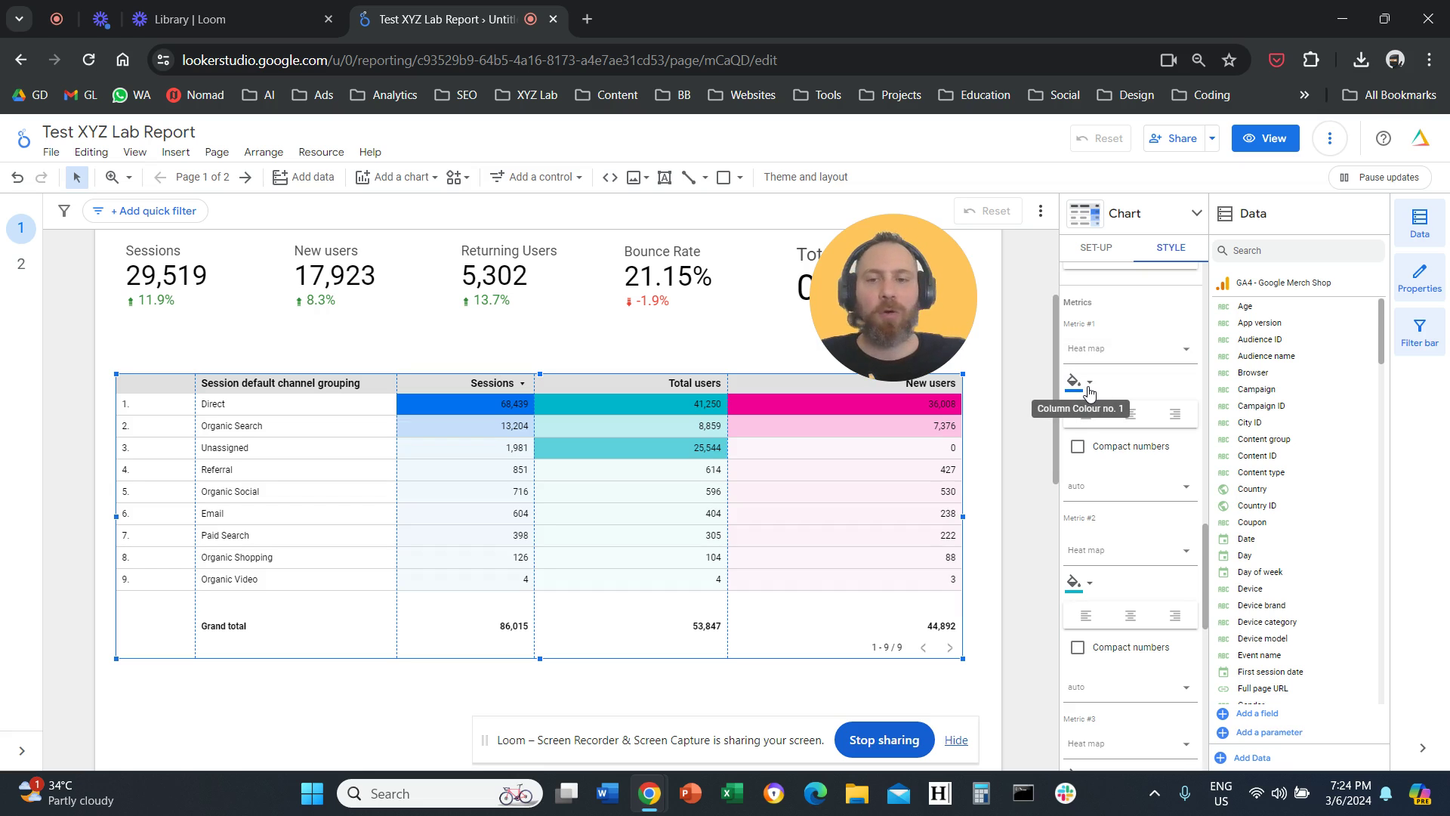
left_click(1088, 393)
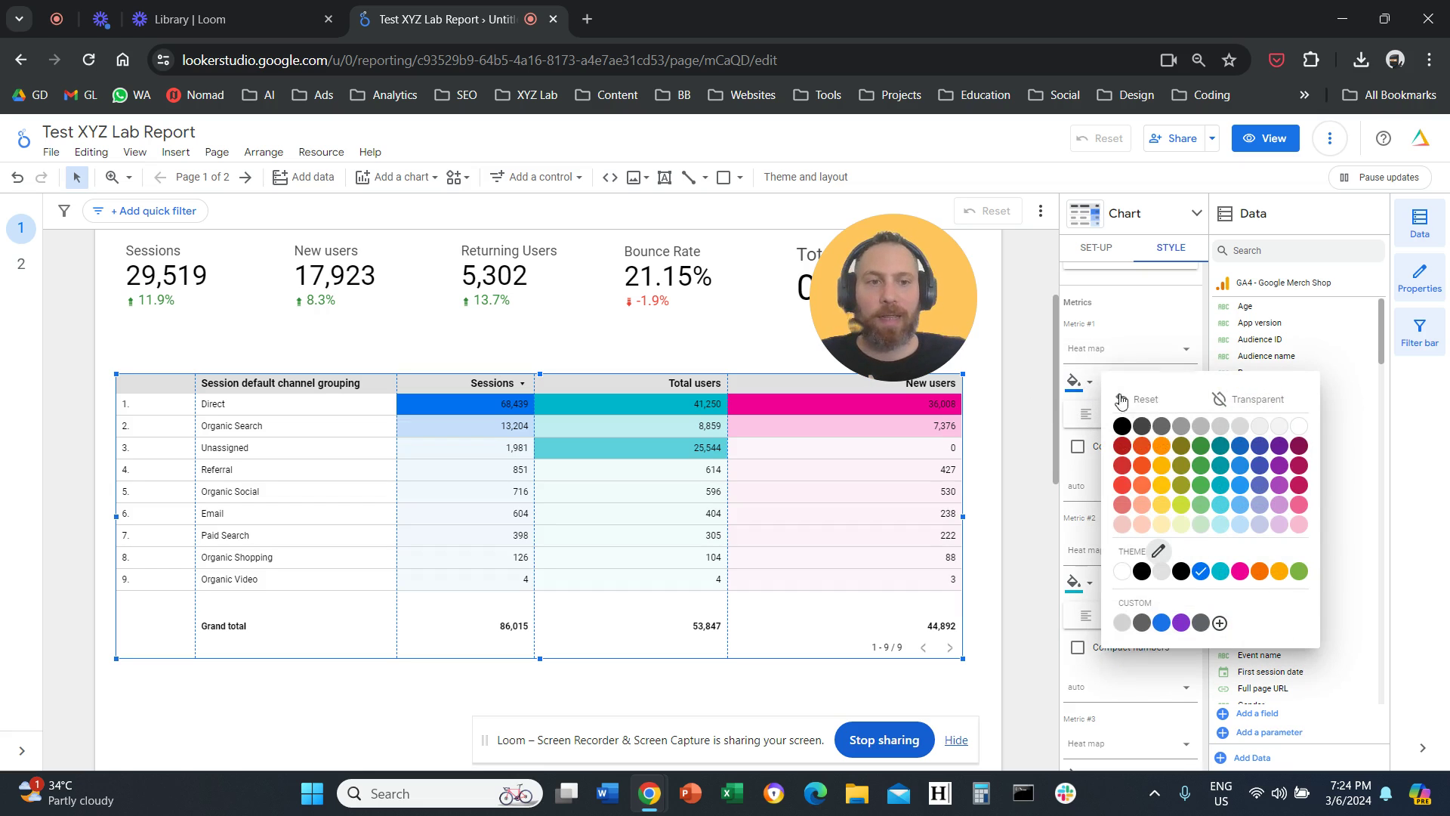
left_click(1162, 455)
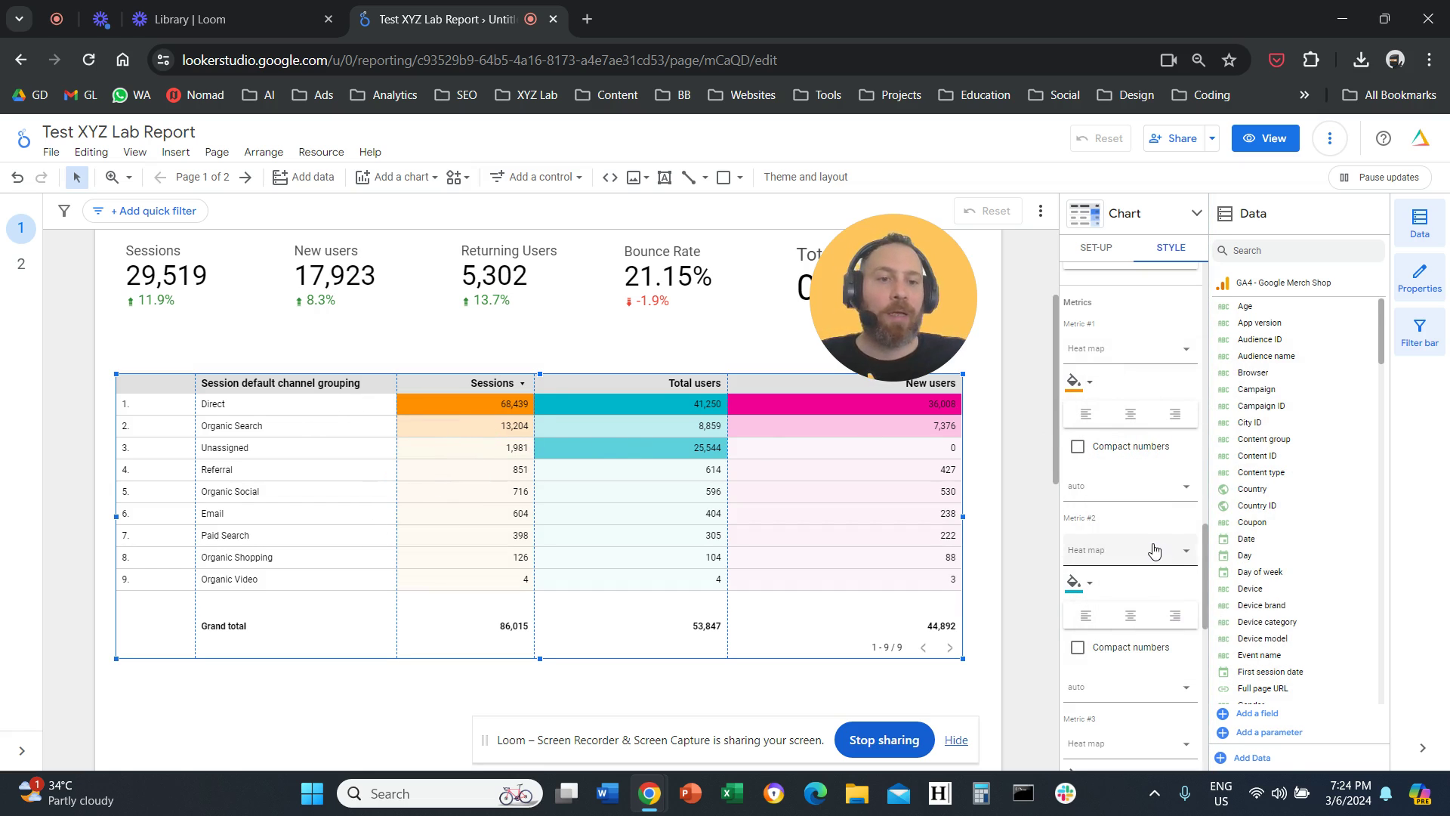
scroll(1074, 420, "down", 2)
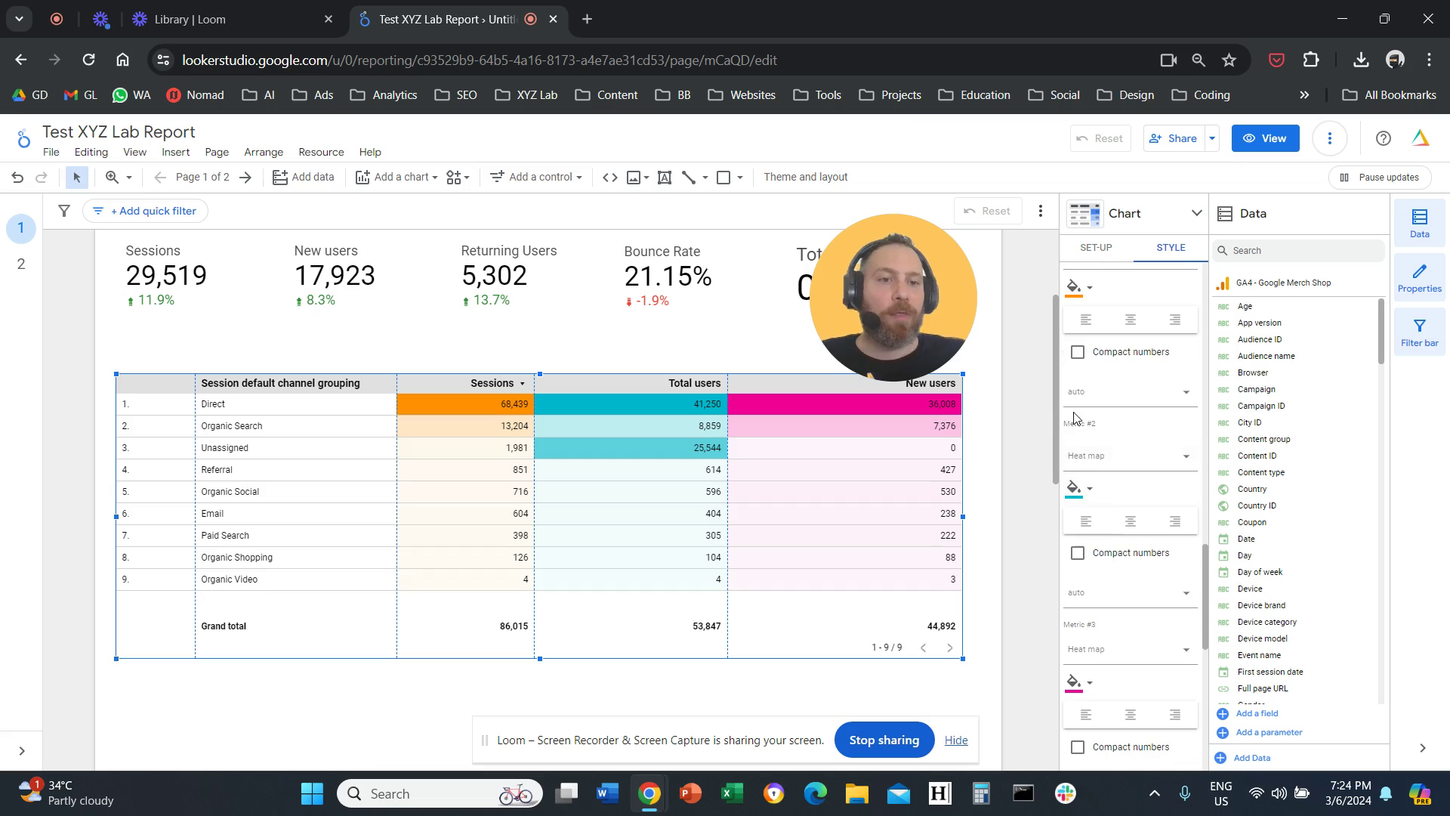
left_click(1079, 491)
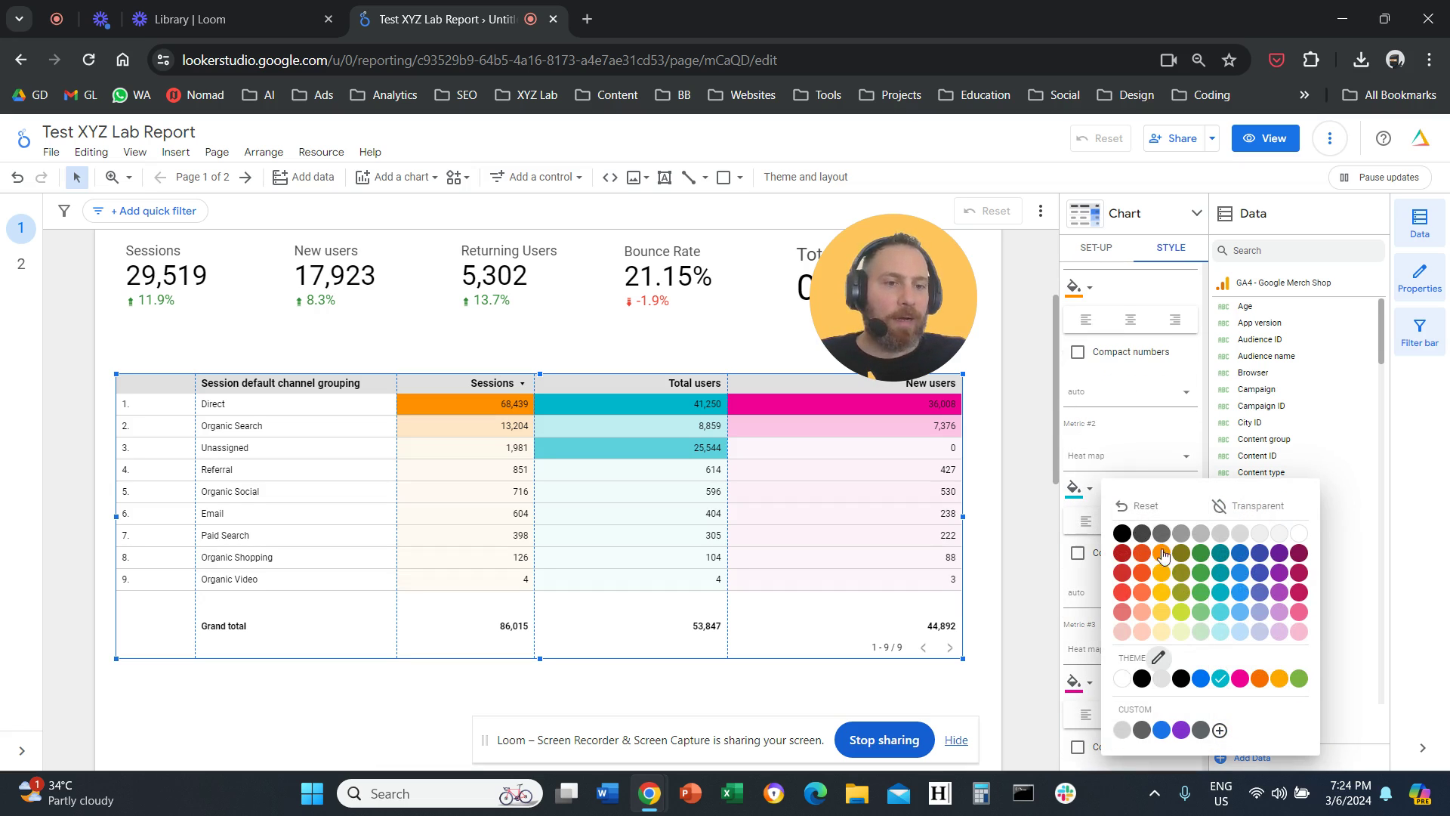
left_click(1277, 581)
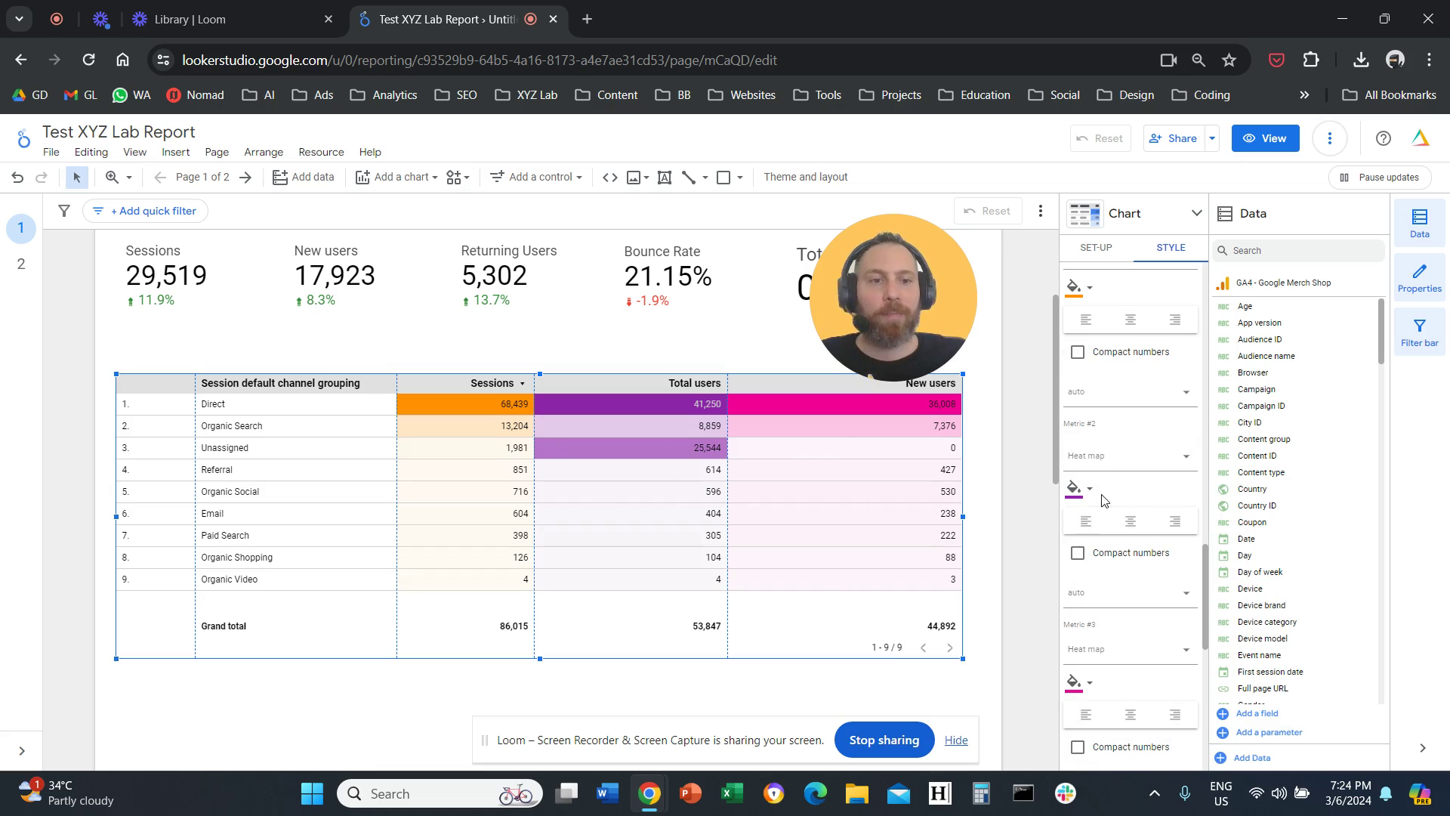
scroll(1105, 504, "down", 2)
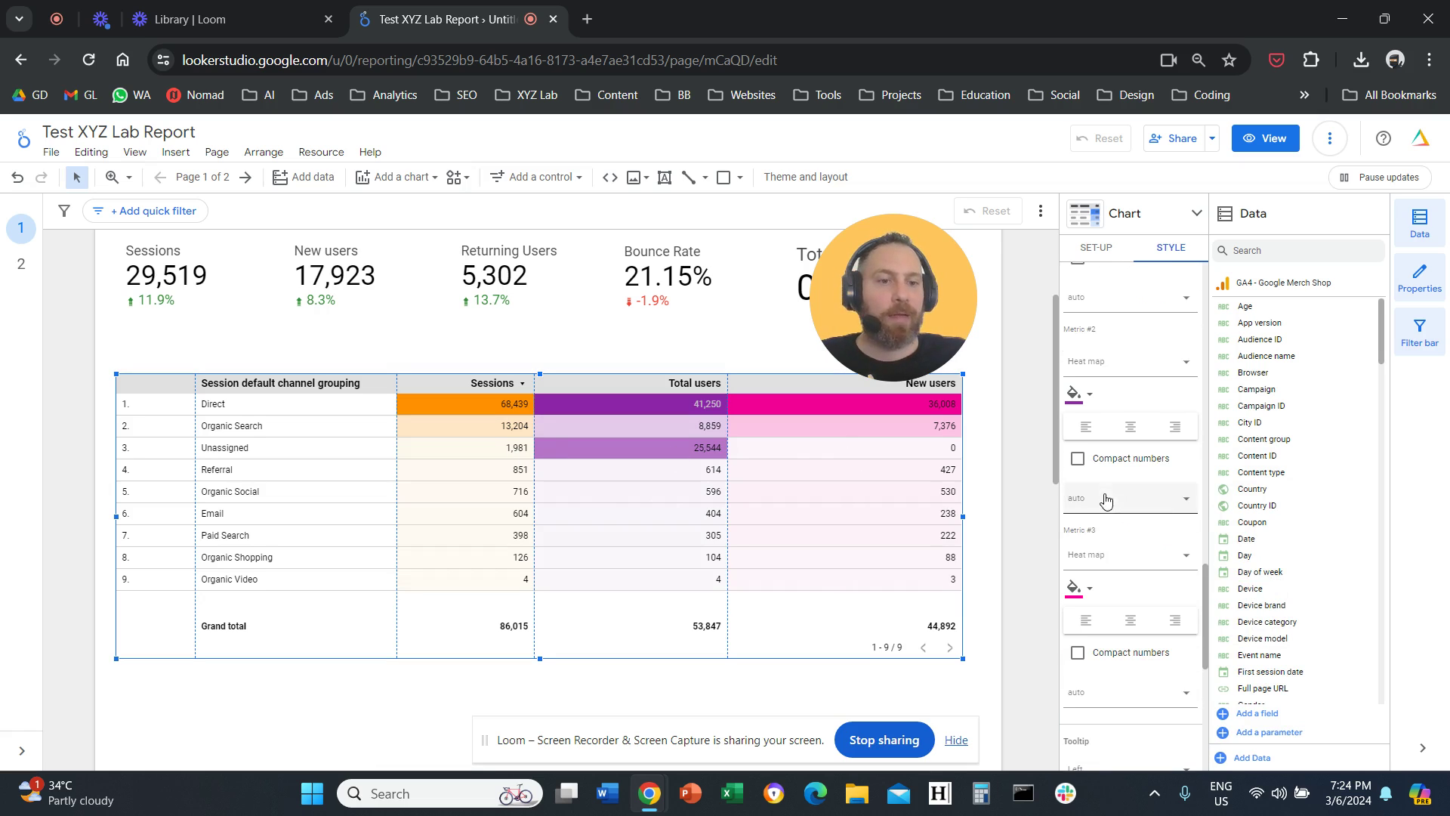
left_click(1080, 590)
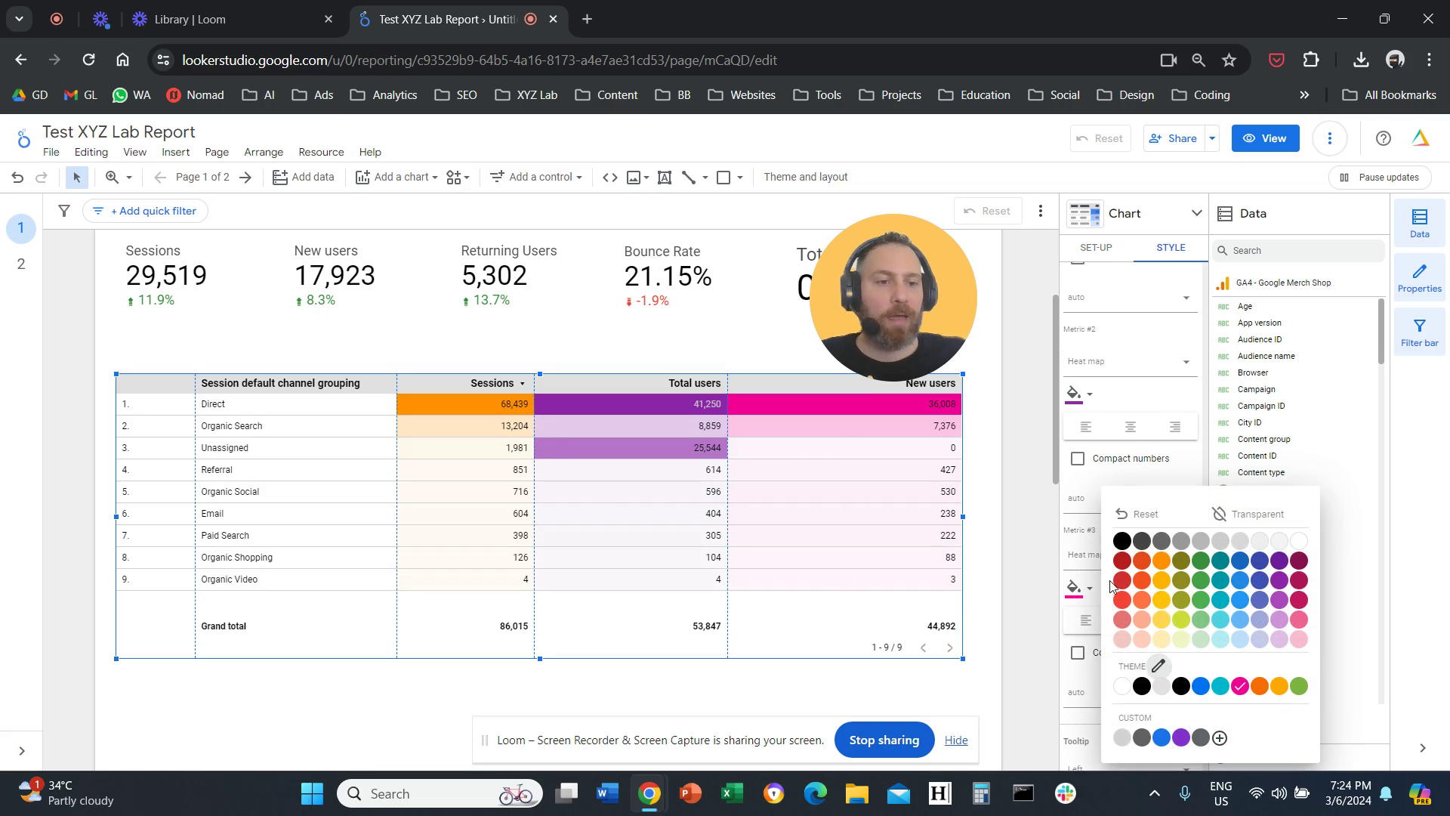
left_click(1298, 684)
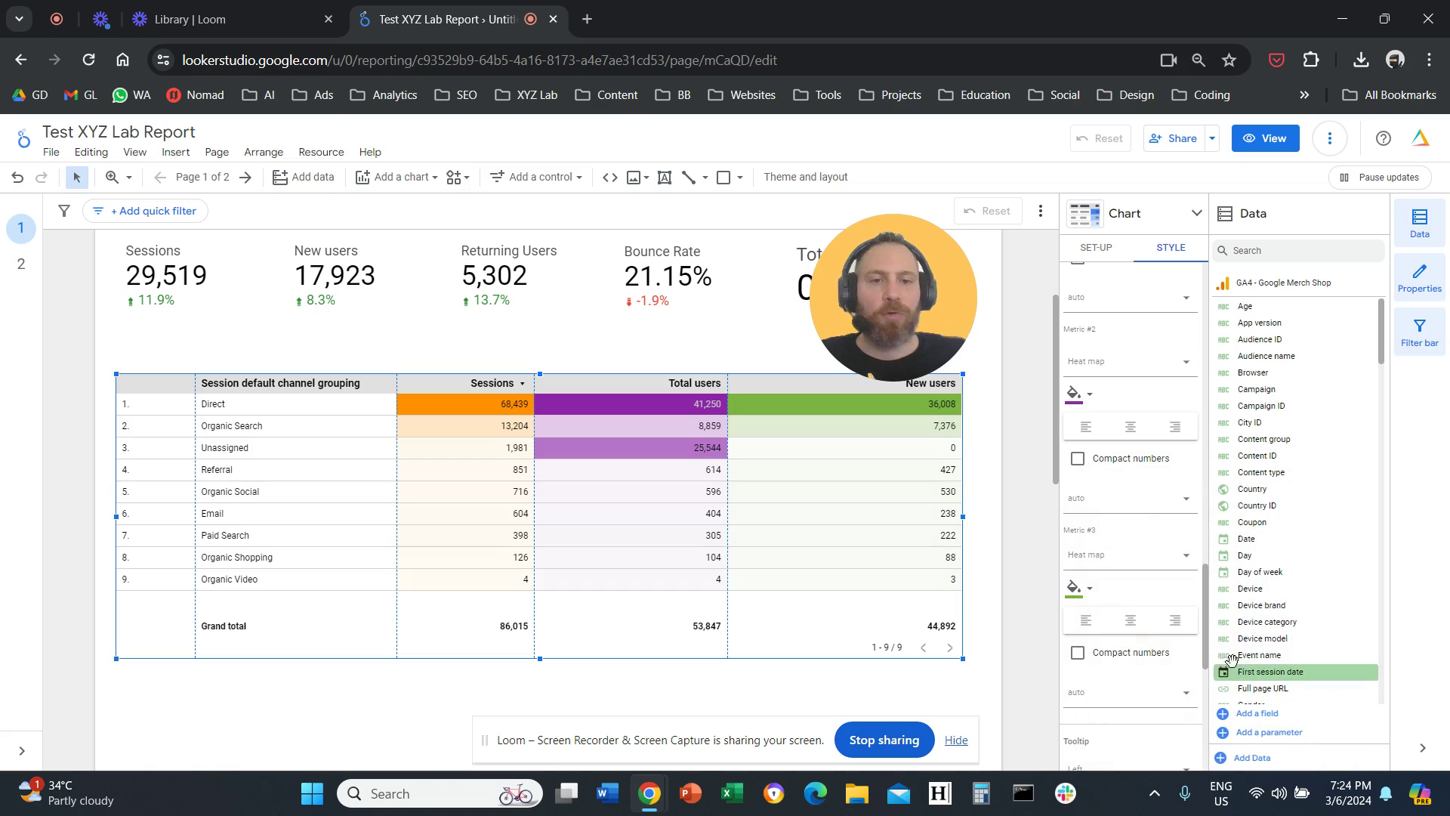
left_click(1006, 482)
left_click(727, 464)
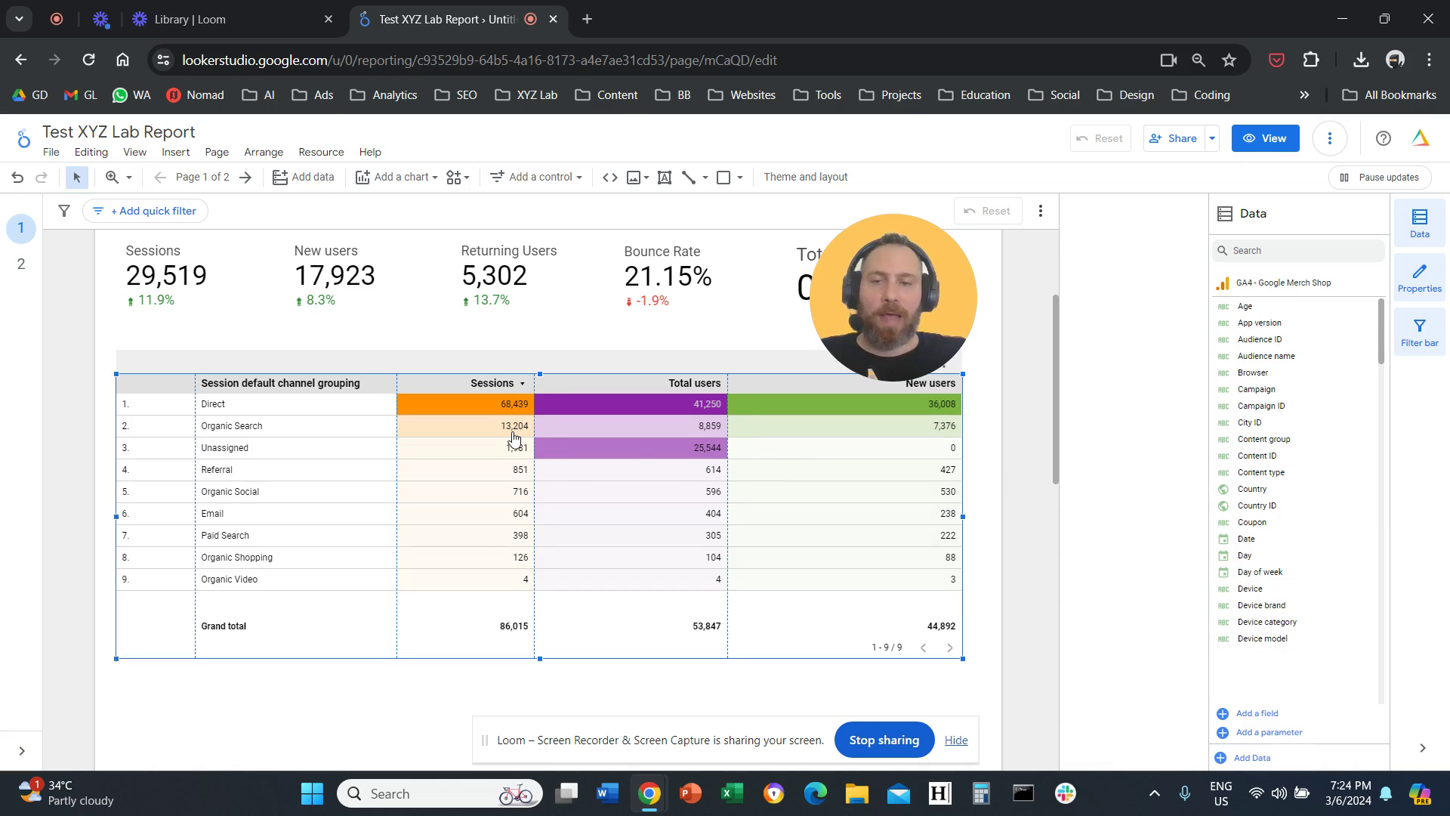
Delete the heatmap table and insert a new table on the page.
left_click(513, 437)
key("Delete")
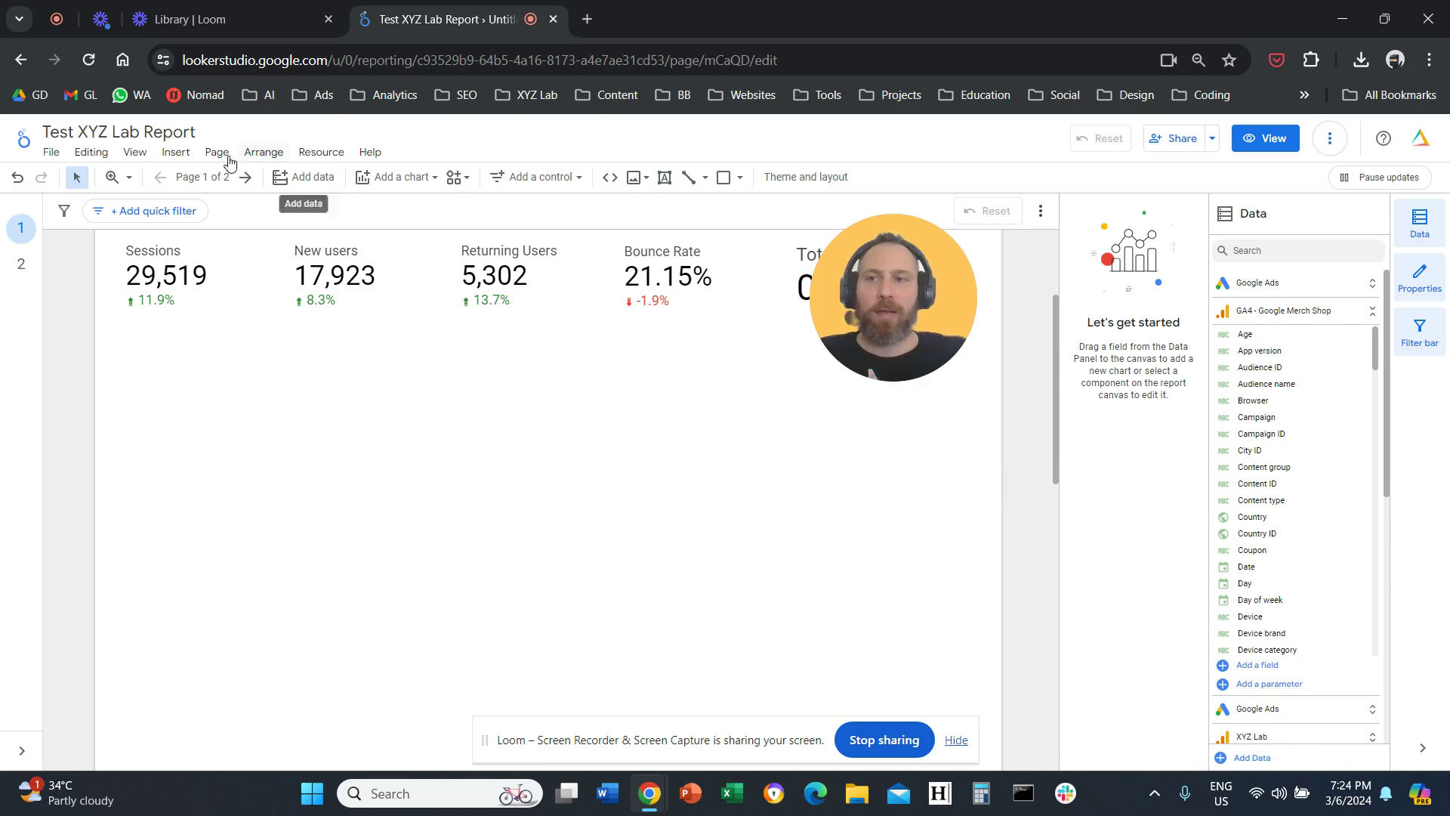
left_click(176, 151)
left_click(232, 275)
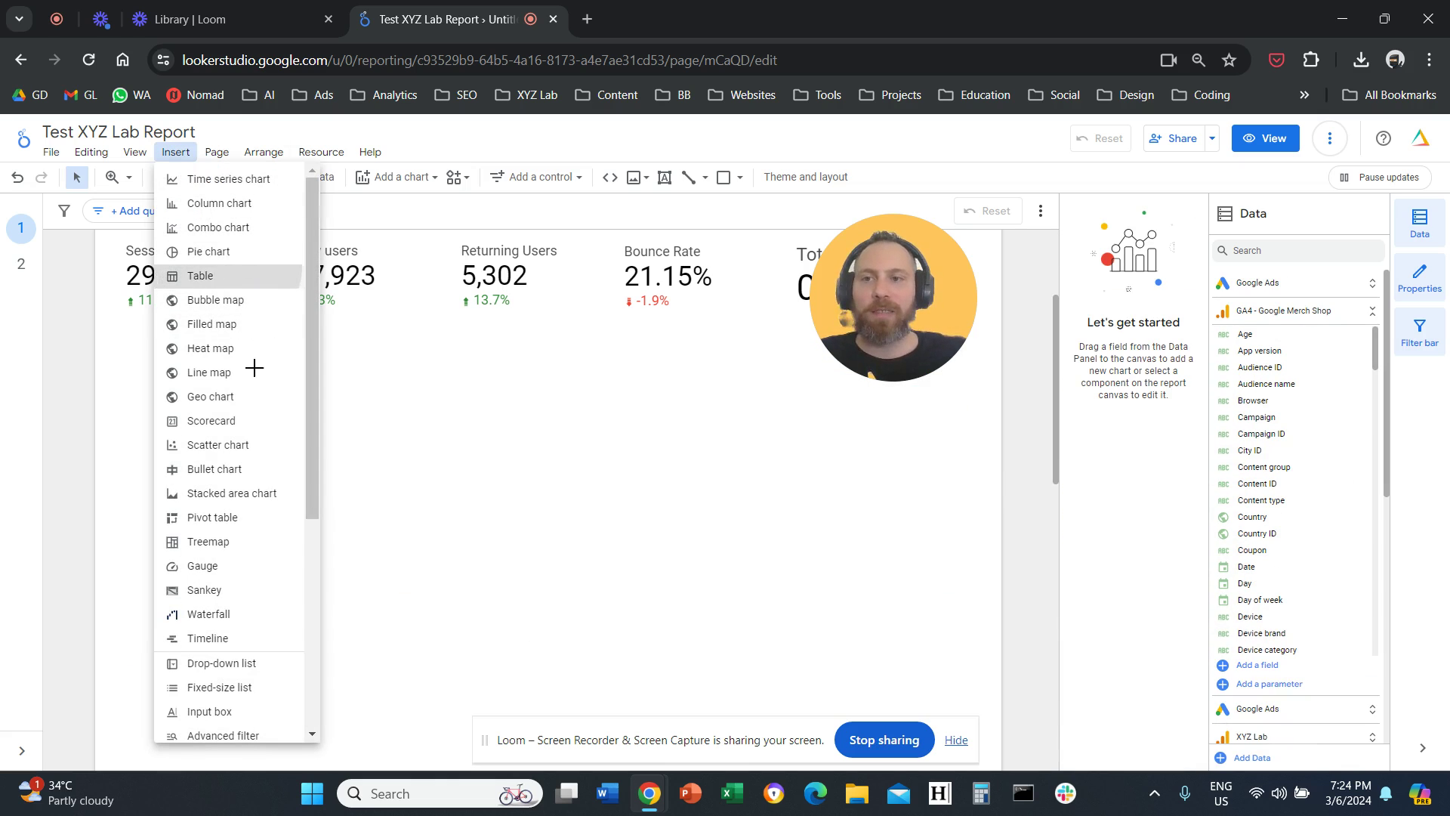
left_click(199, 358)
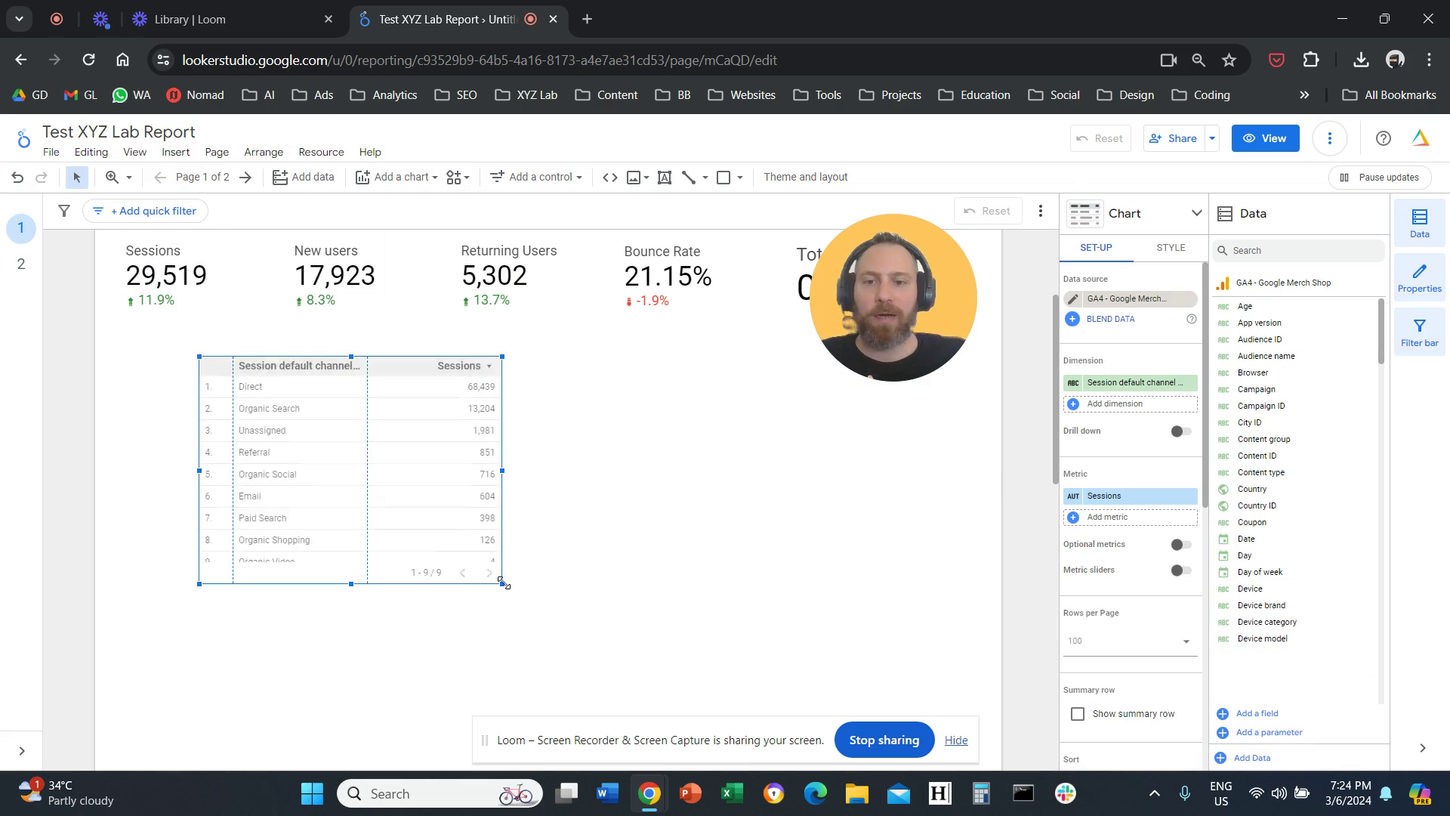
Enlarge the new table, add Total users as a metric, and widen the Sessions column.
left_click_drag(501, 583, 812, 654)
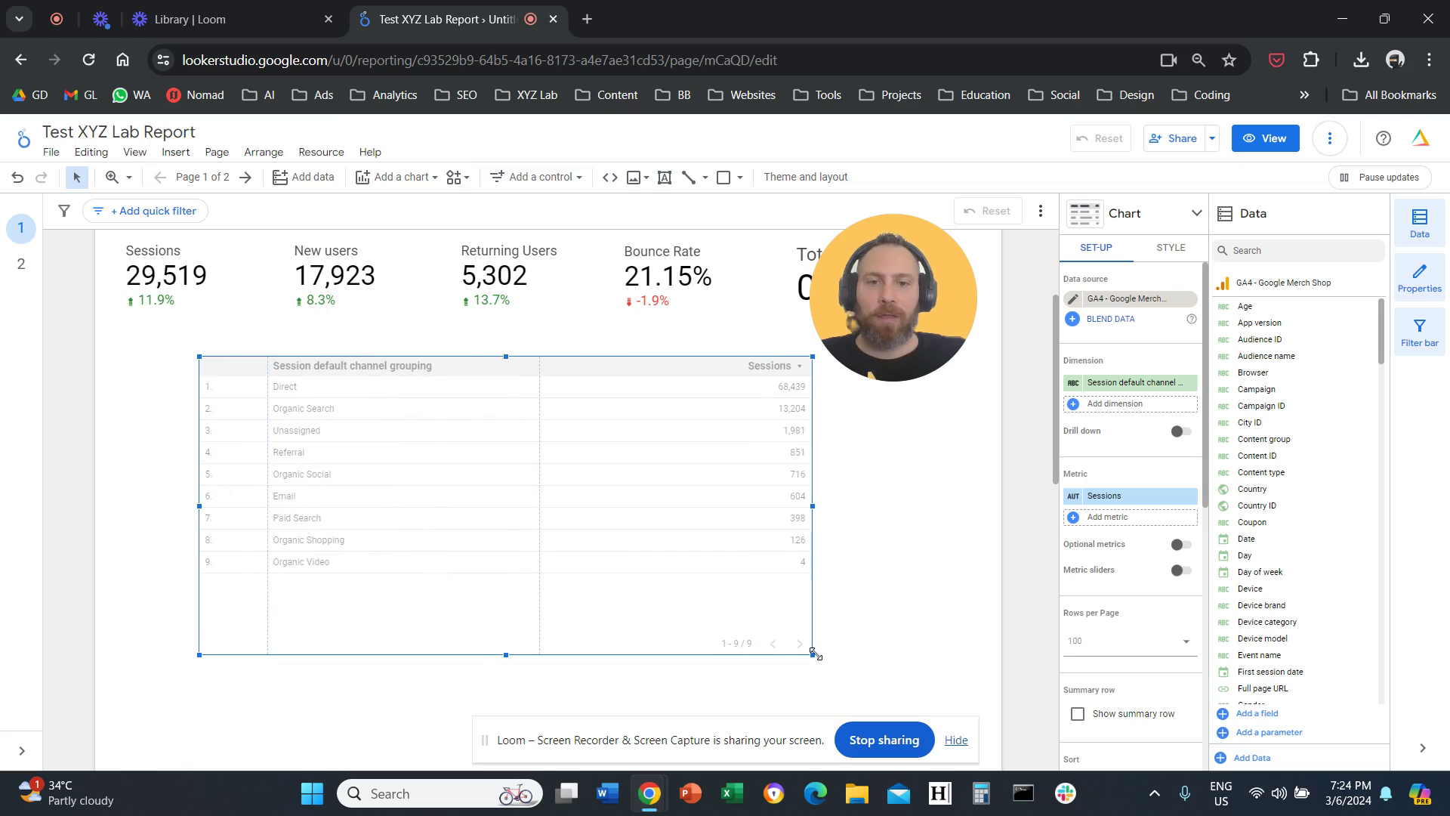
left_click(1106, 520)
type("total")
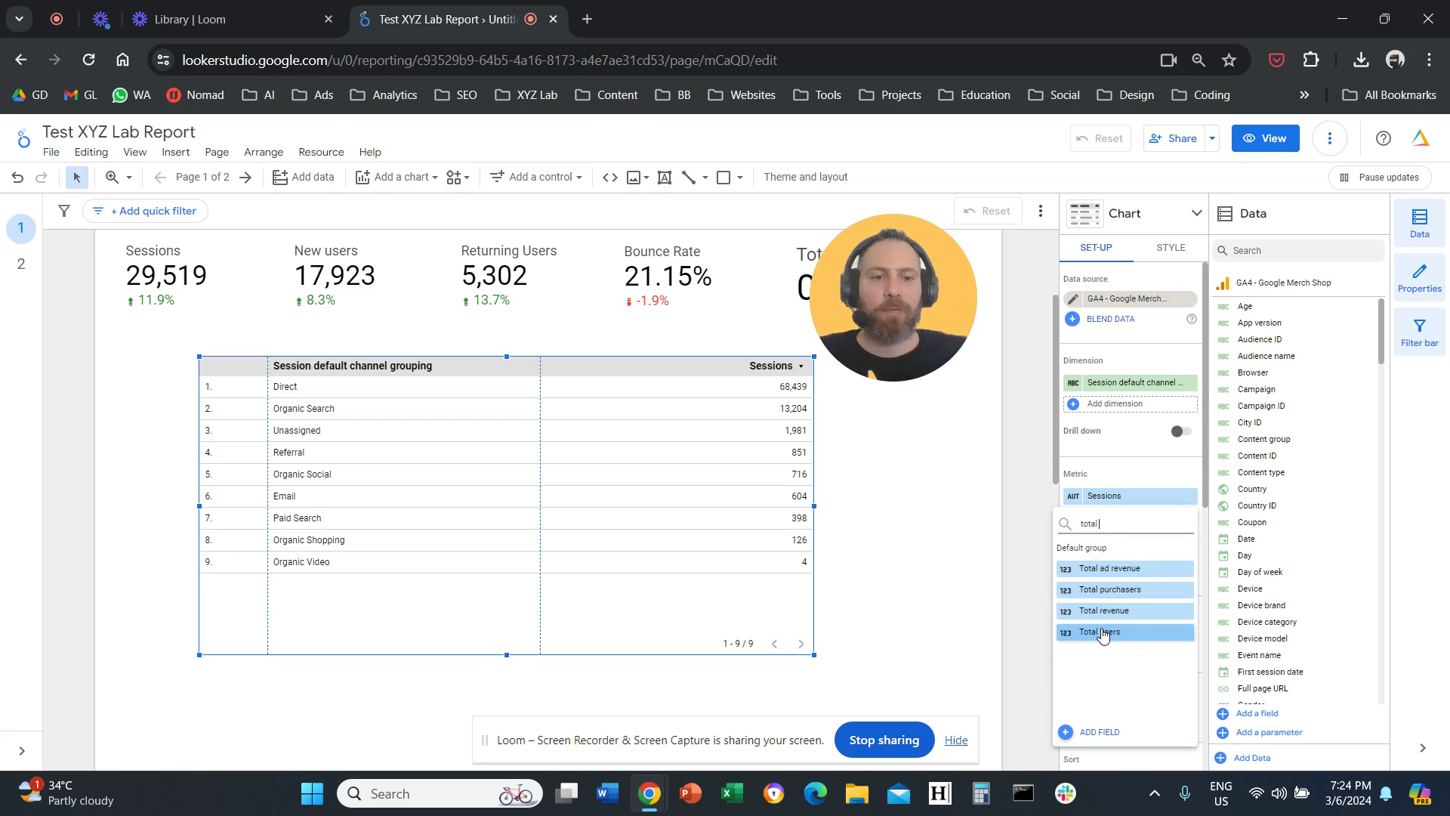
left_click(1105, 632)
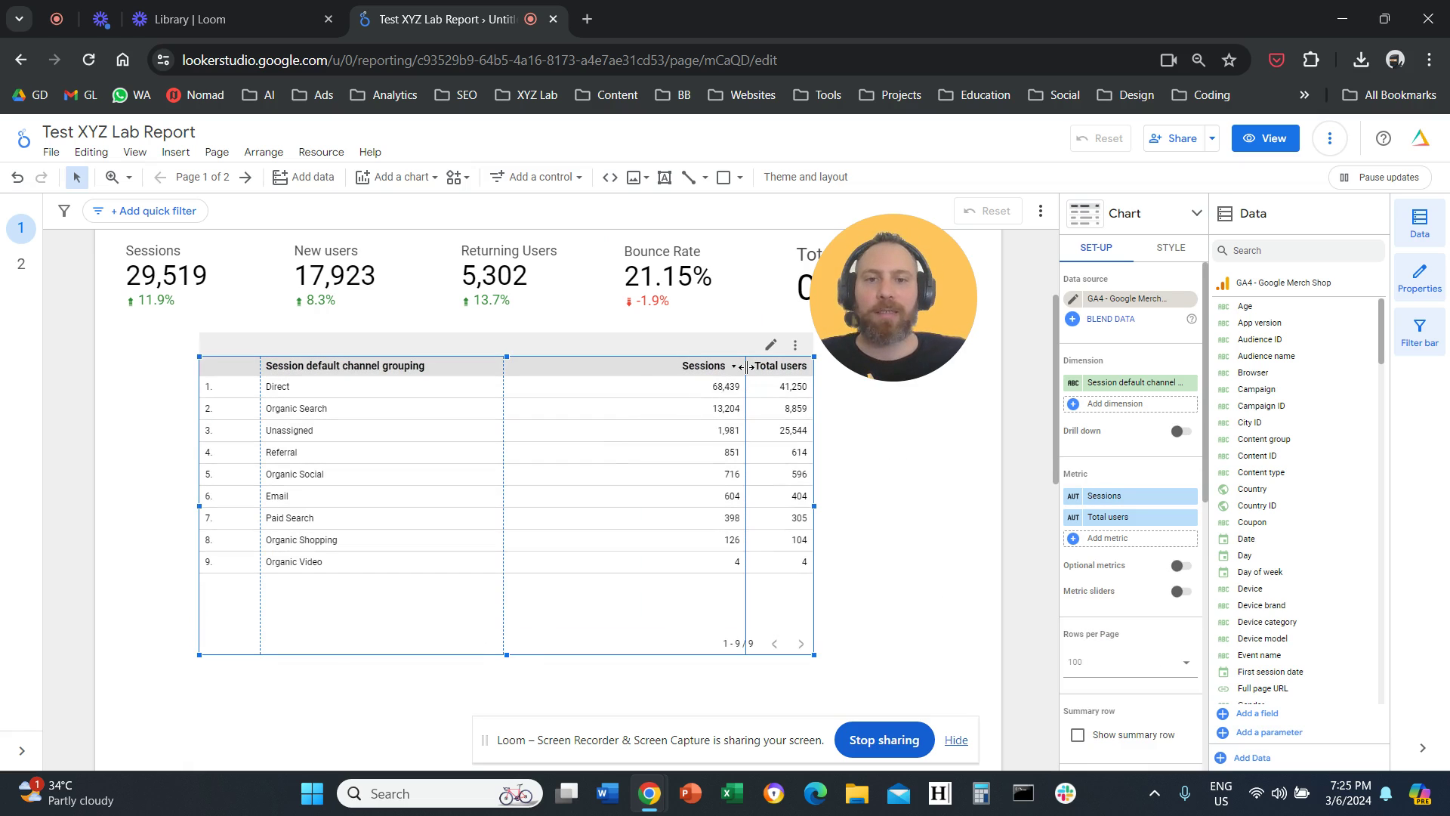
left_click_drag(746, 374, 641, 394)
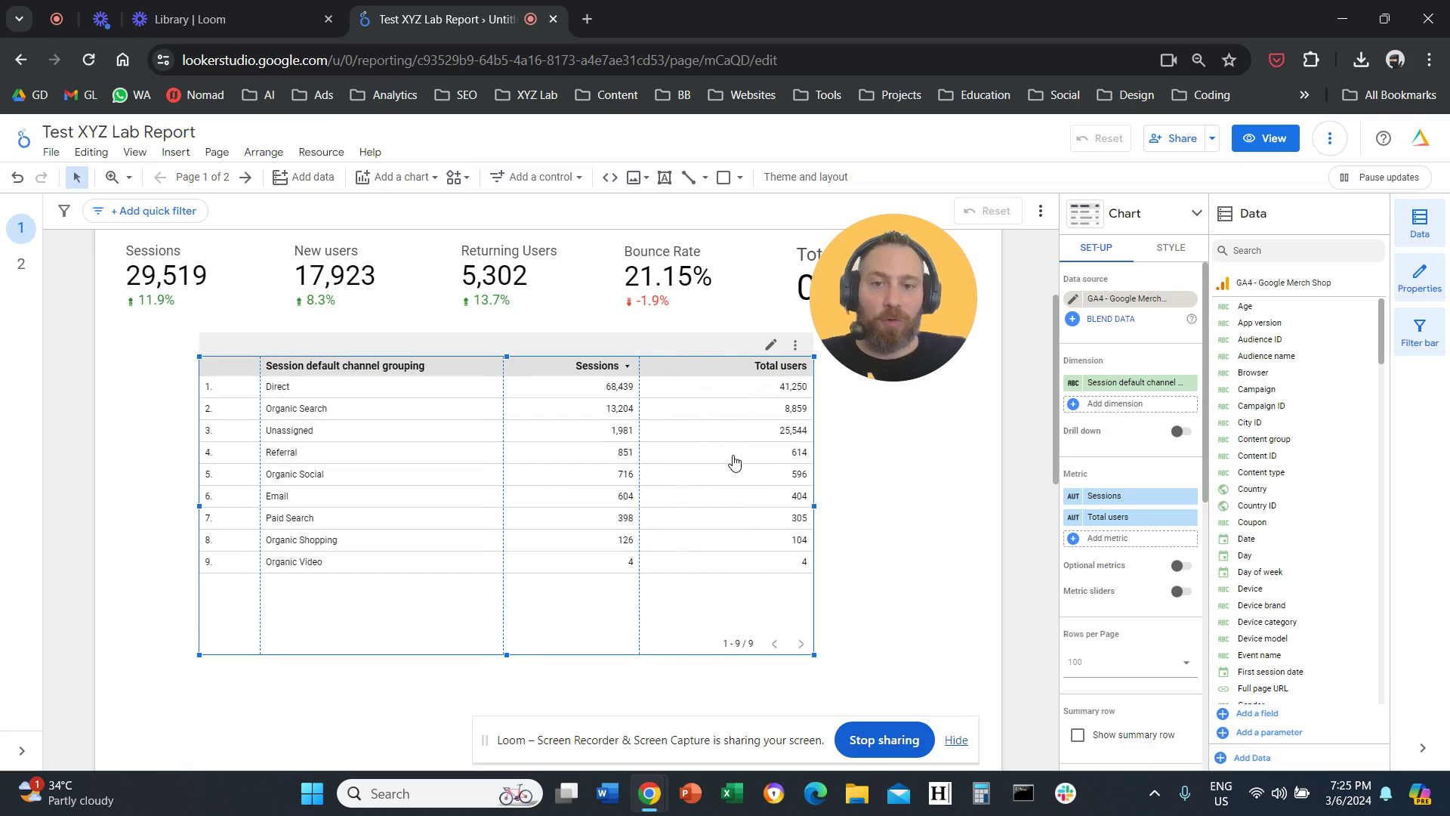
Convert the new channel table to 'Table with heatmap'.
left_click(1196, 216)
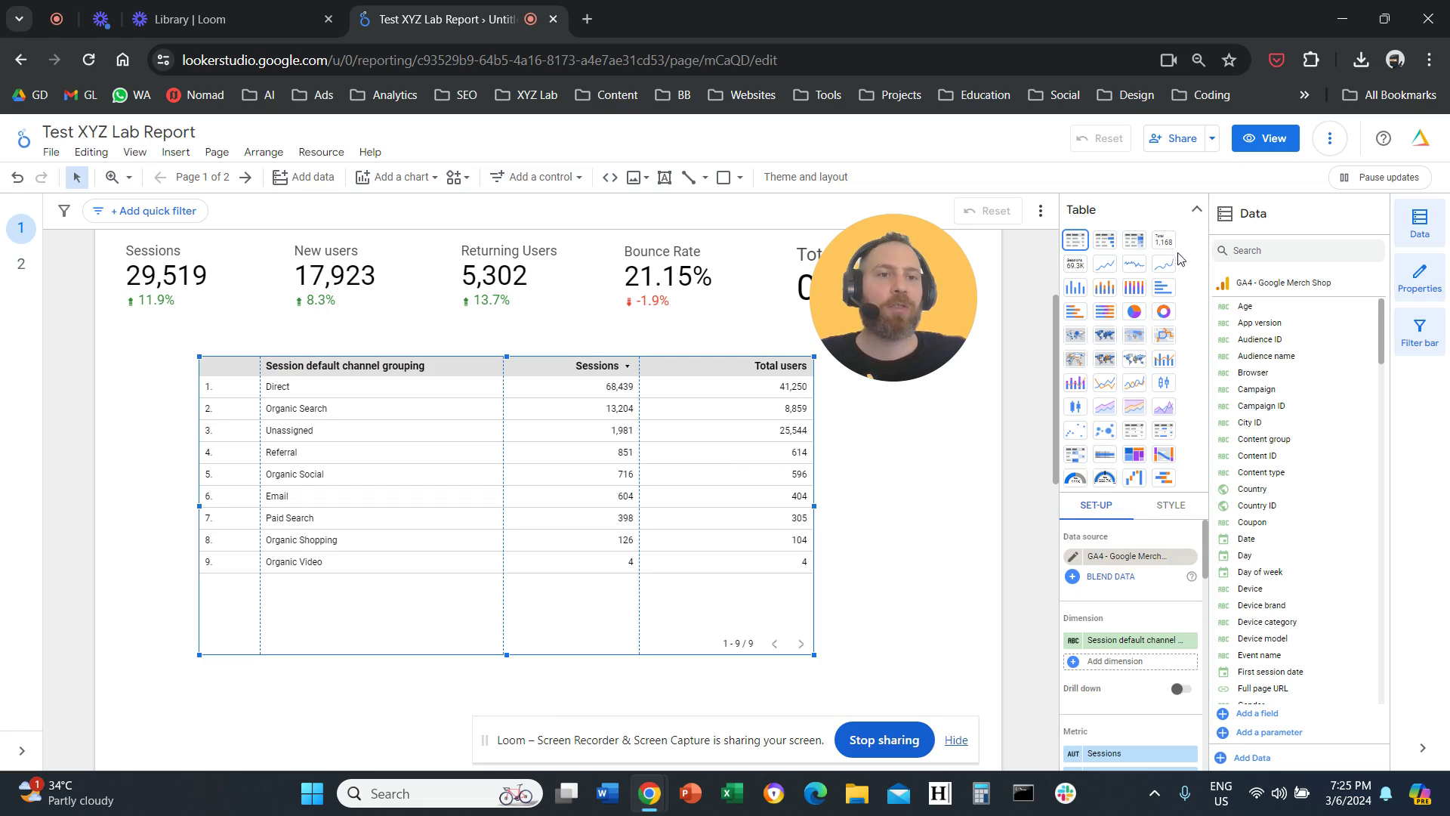
left_click(1135, 247)
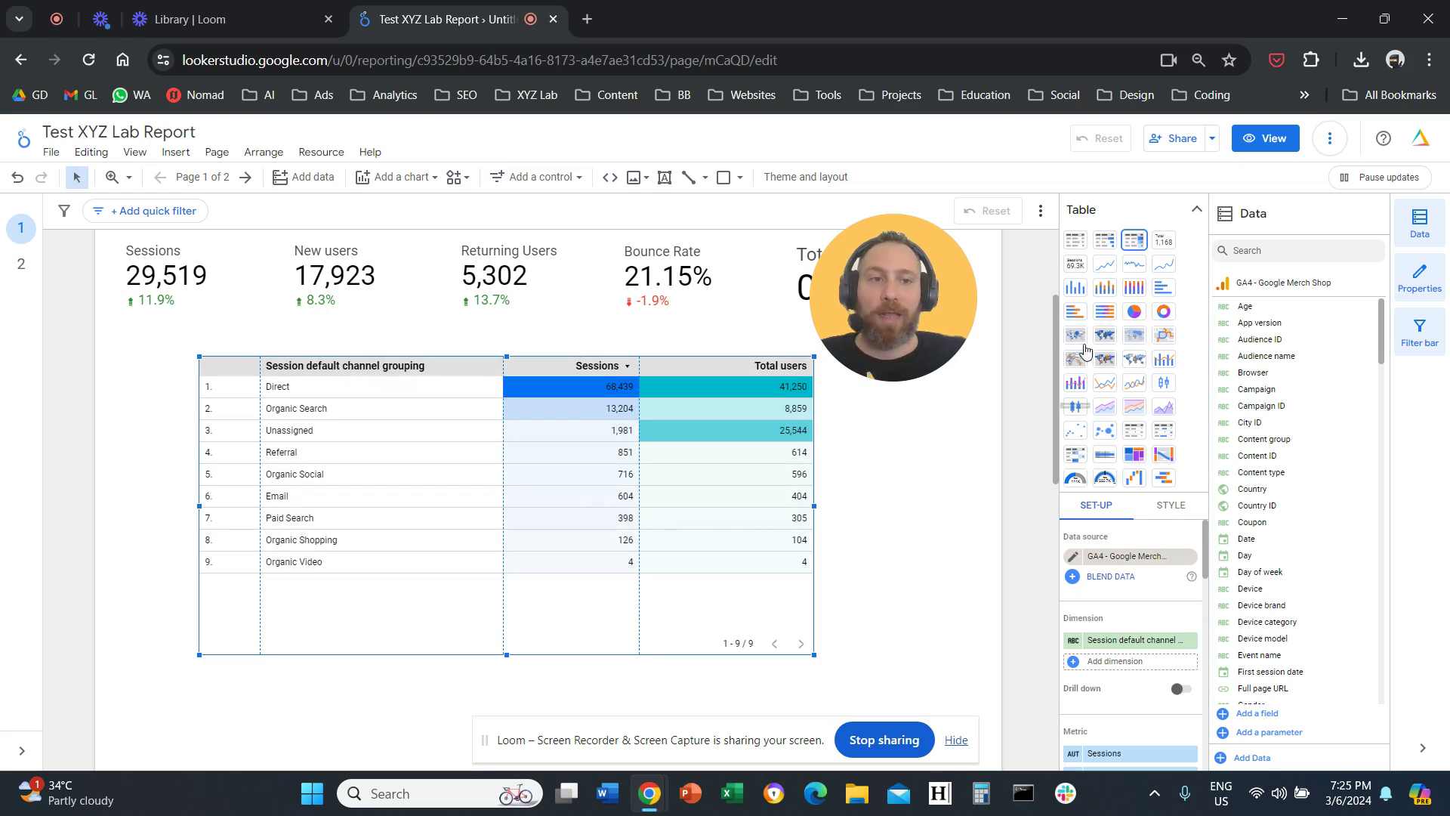
left_click(1196, 212)
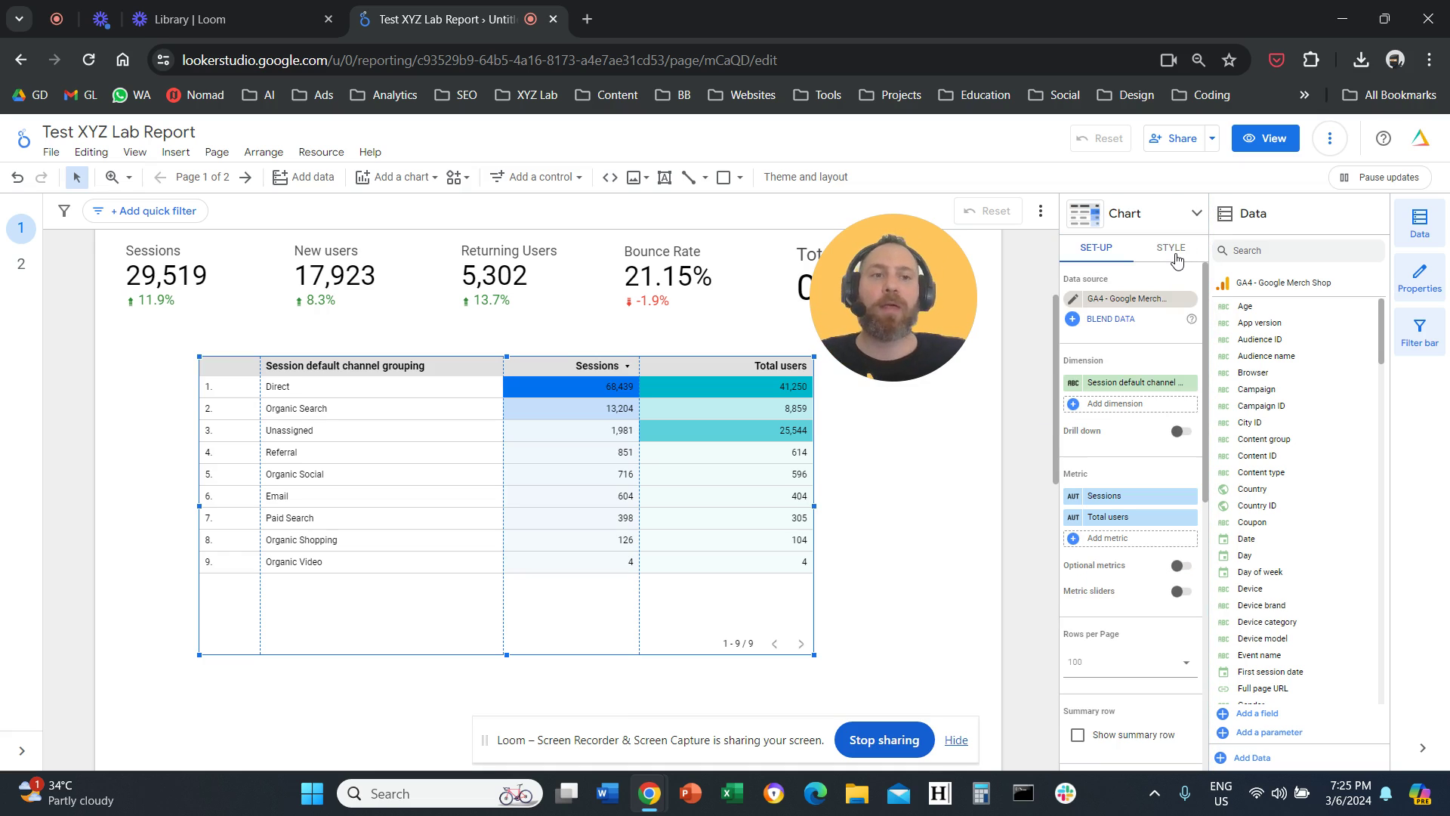
Set the new heatmap's Sessions column colour to orange and Total users to purple.
left_click(1175, 258)
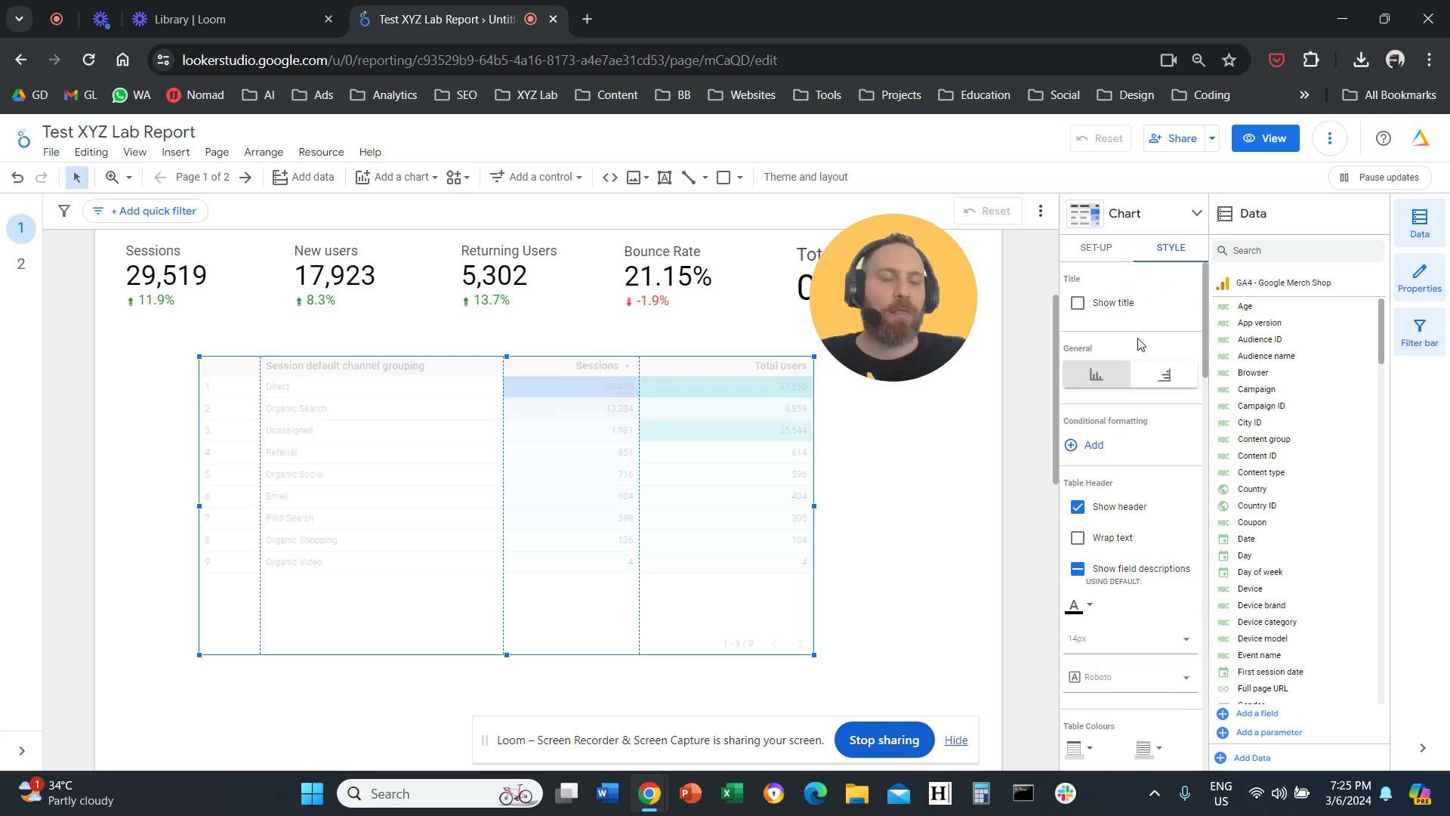
scroll(1143, 359, "down", 3)
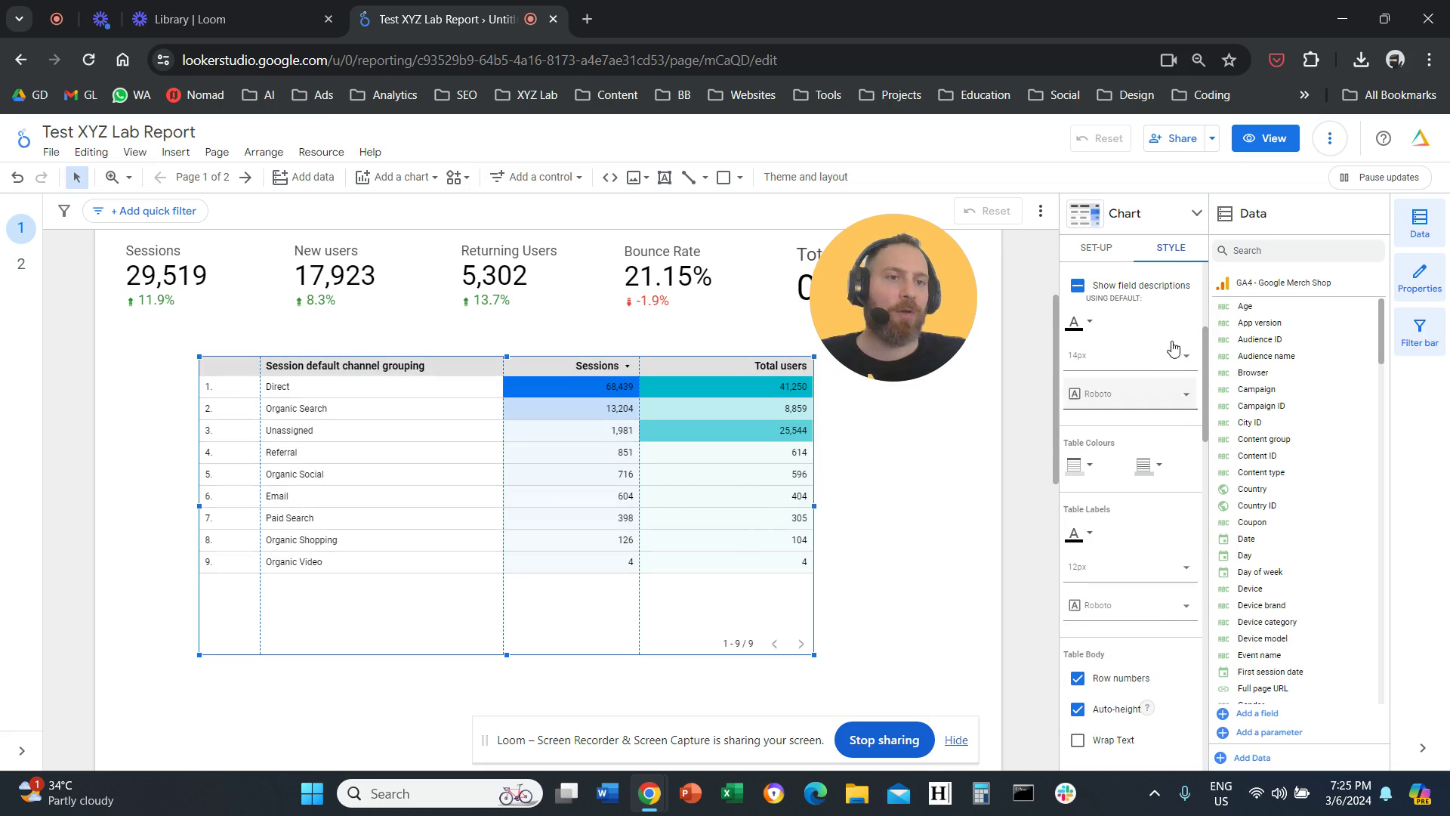
scroll(1175, 373, "down", 1)
scroll(1171, 401, "down", 1)
scroll(1172, 405, "down", 1)
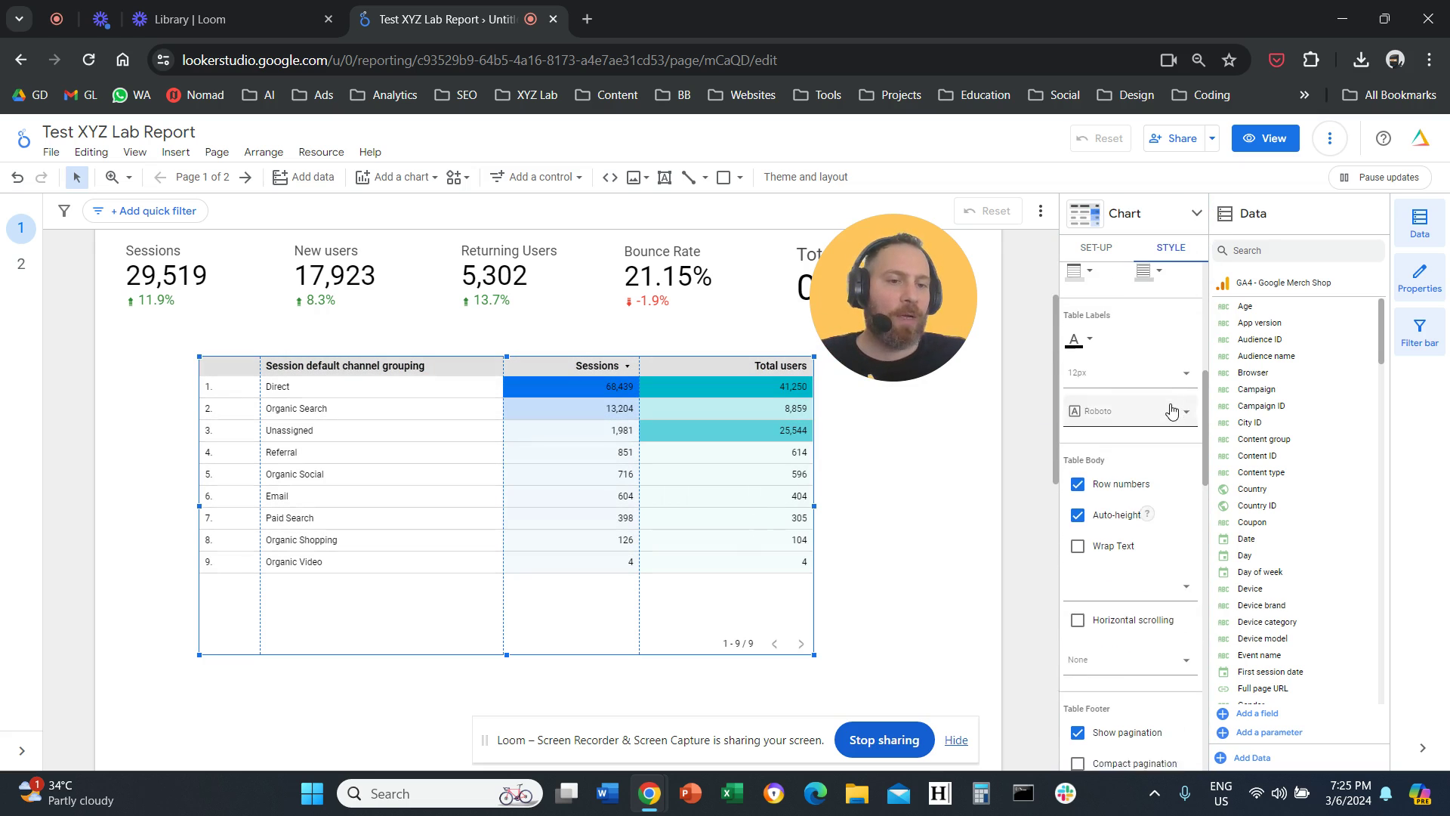
scroll(1172, 411, "down", 2)
scroll(1172, 410, "down", 2)
scroll(1172, 411, "down", 2)
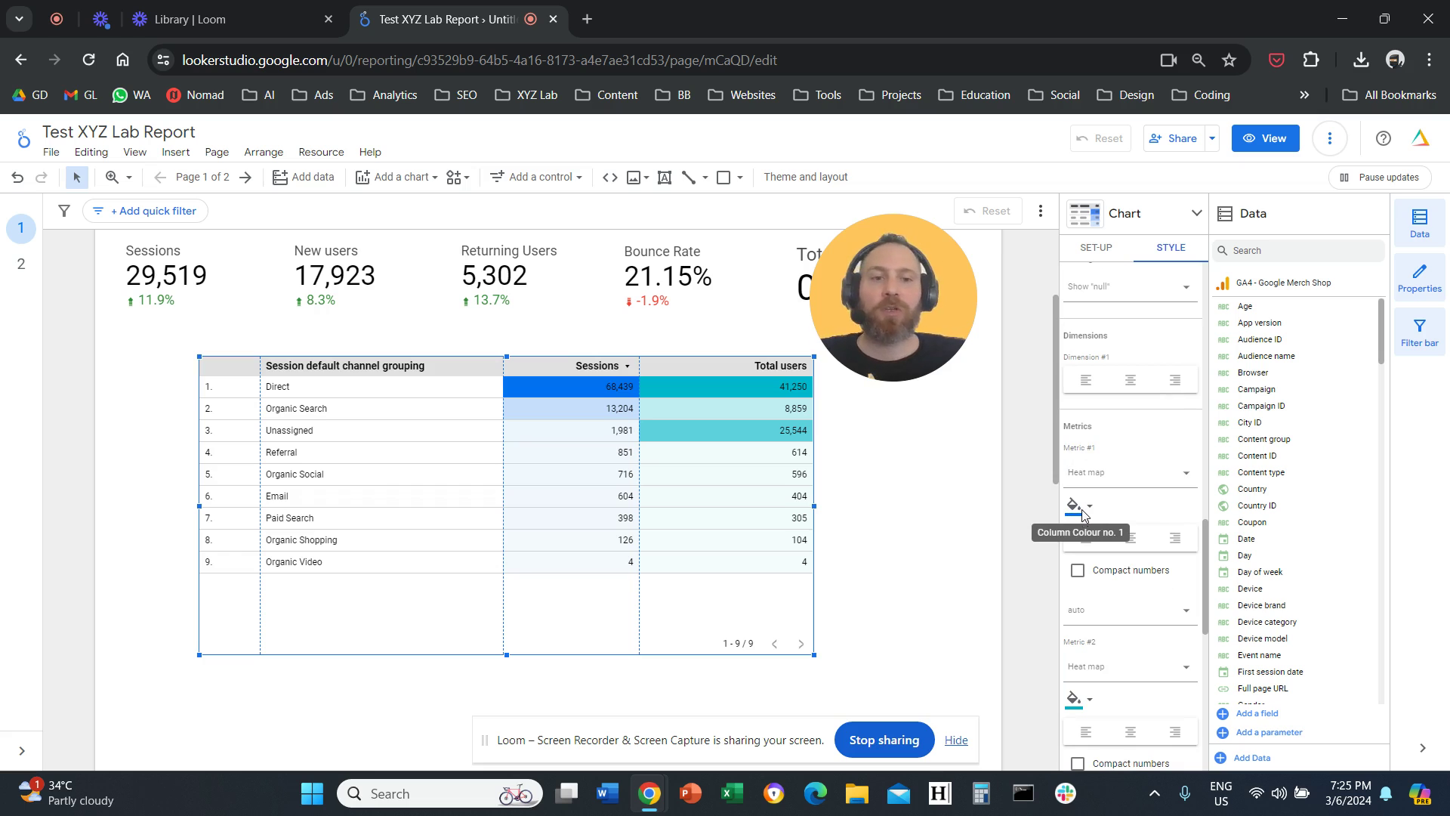
left_click(1082, 515)
left_click(1160, 563)
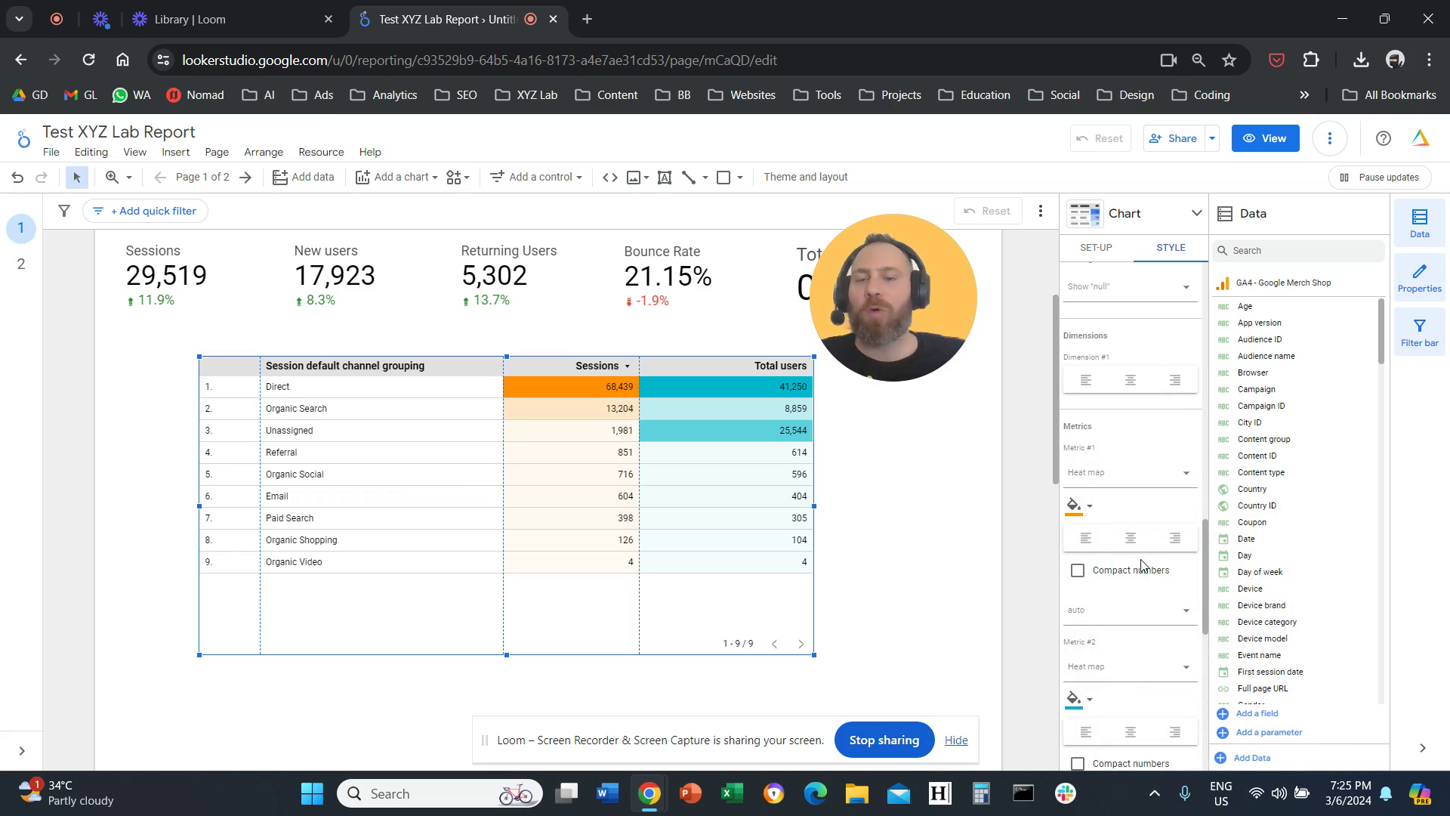
scroll(1133, 540, "down", 3)
left_click(1076, 420)
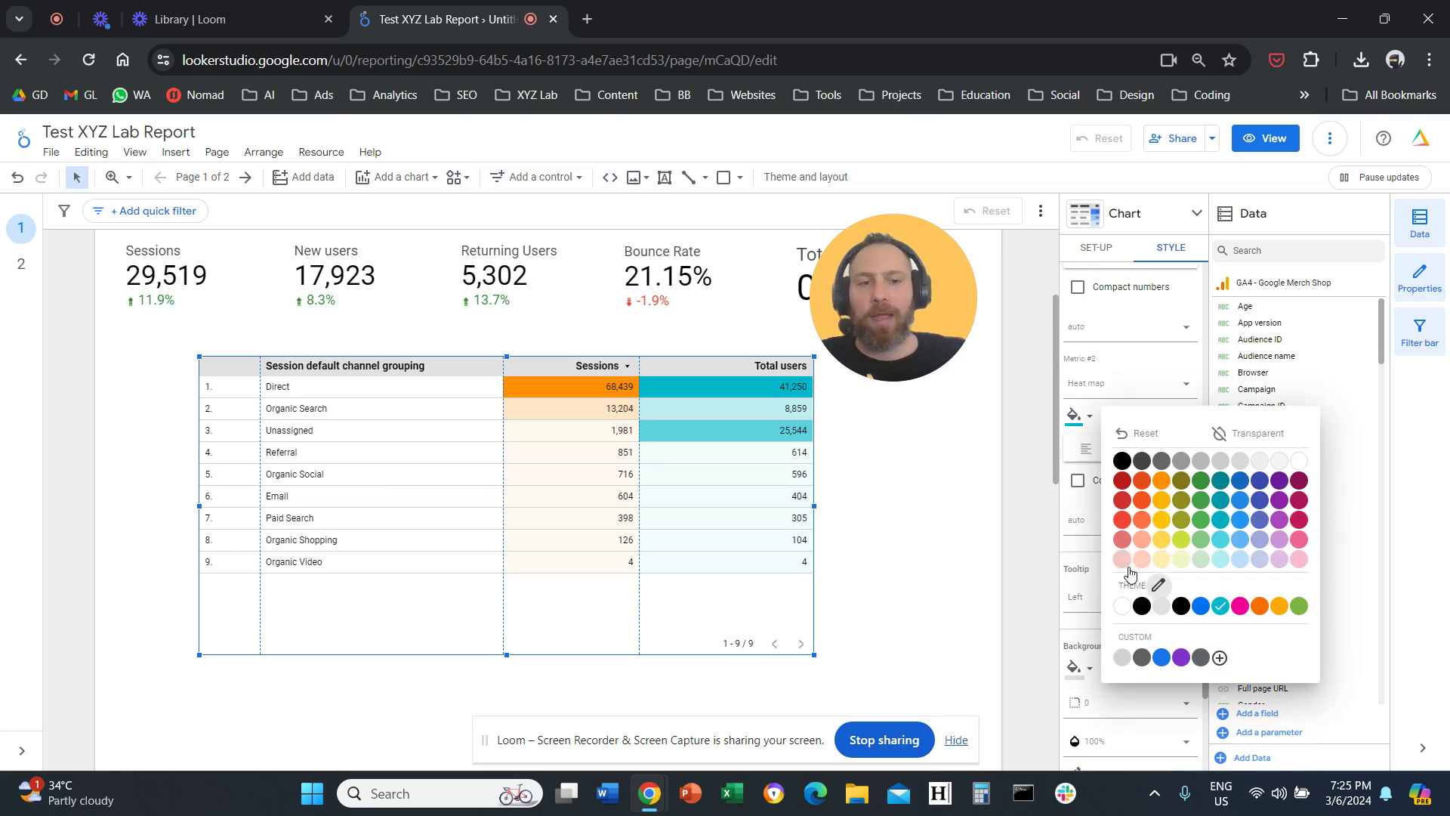
left_click(1278, 522)
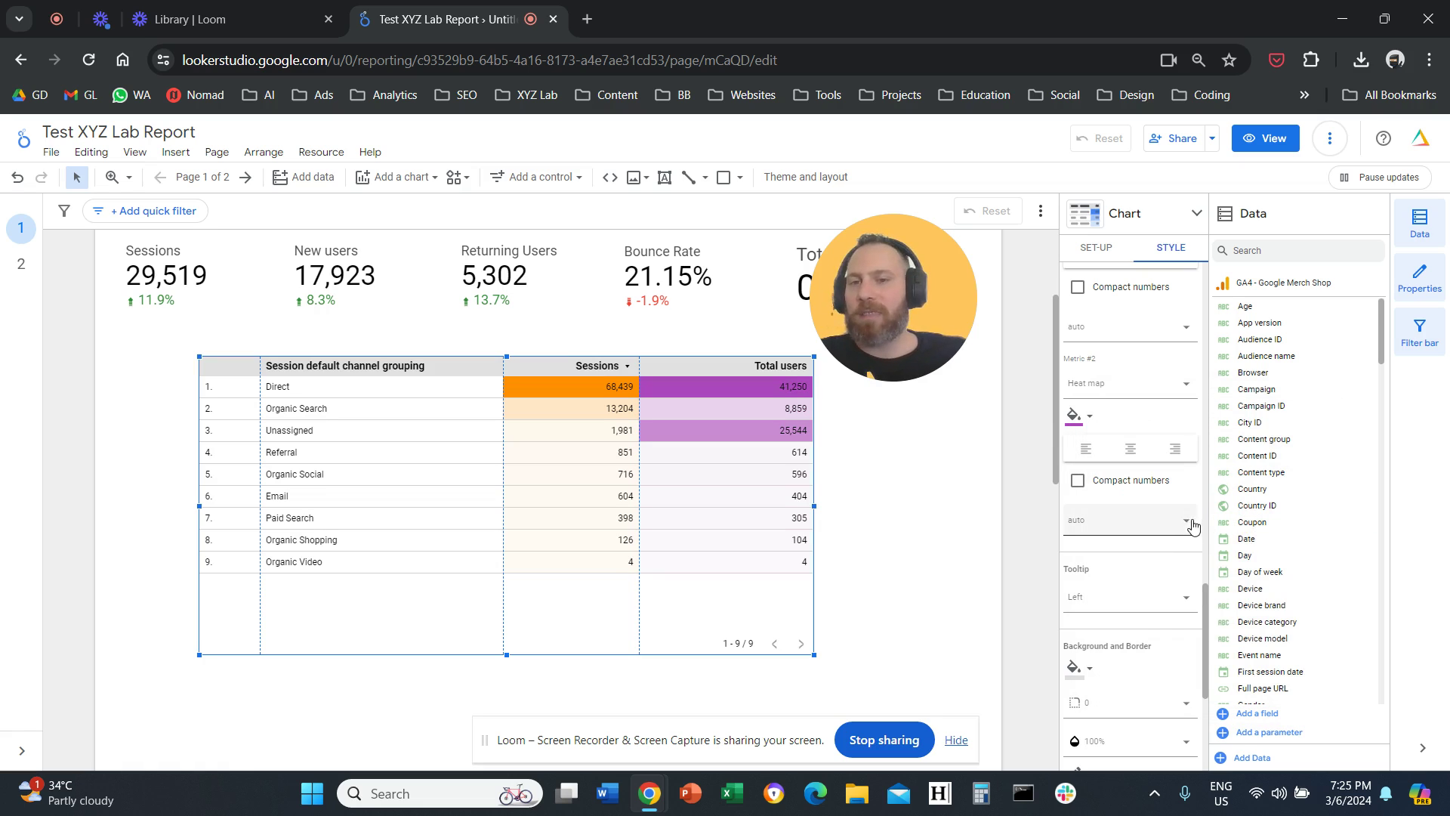